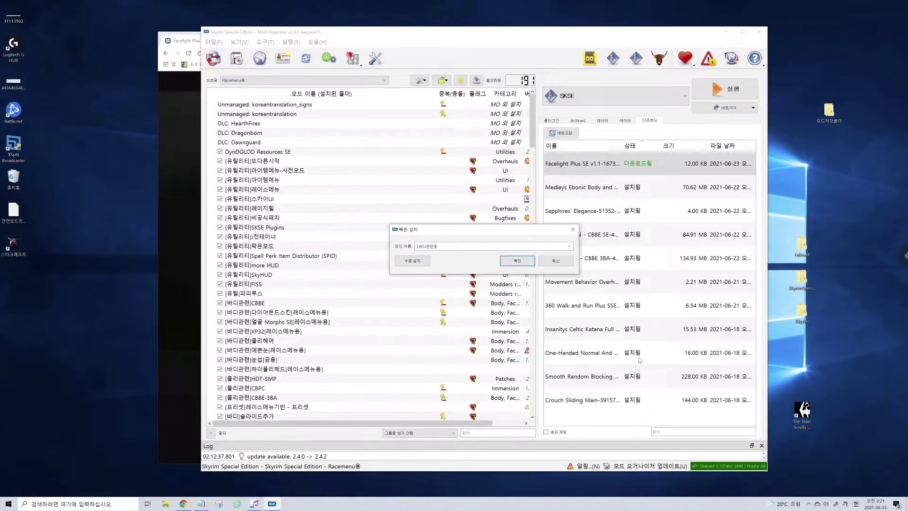
Install the Facelight Plus mod under the name [바디관련]페이스라이트.
text(페이스라이트)
key(Return)
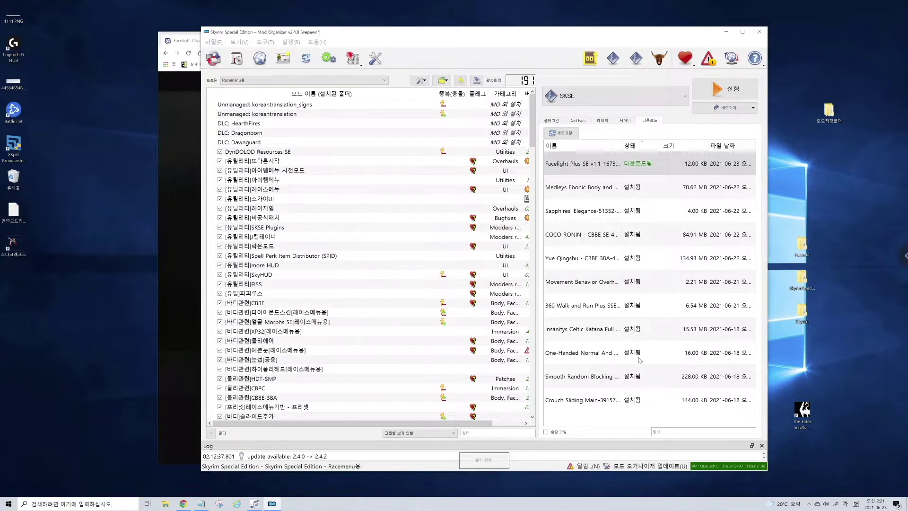
click(594, 58)
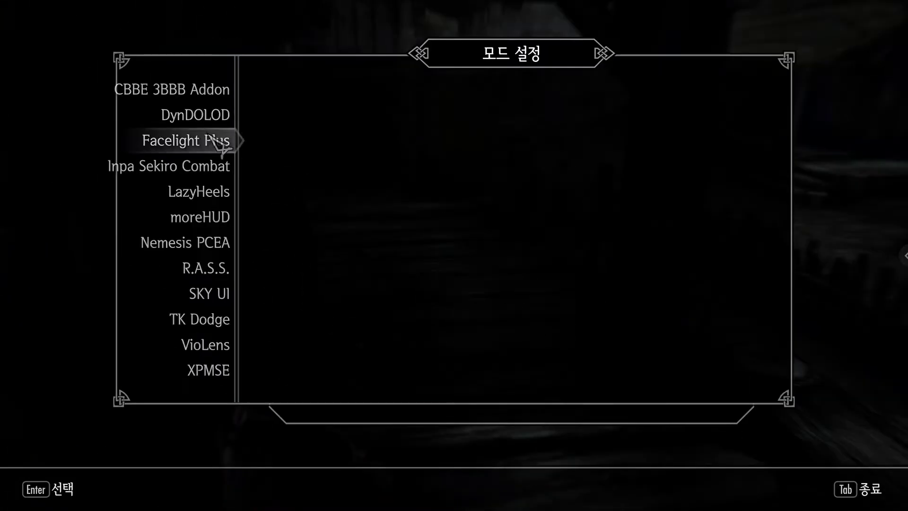
Set Player face light to On in the in-game Facelight Plus mod settings.
click(216, 143)
click(386, 135)
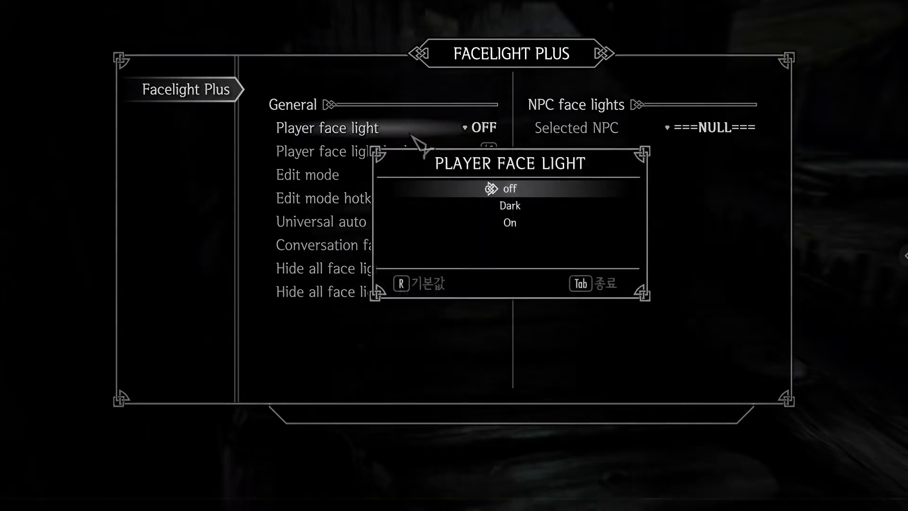
click(514, 223)
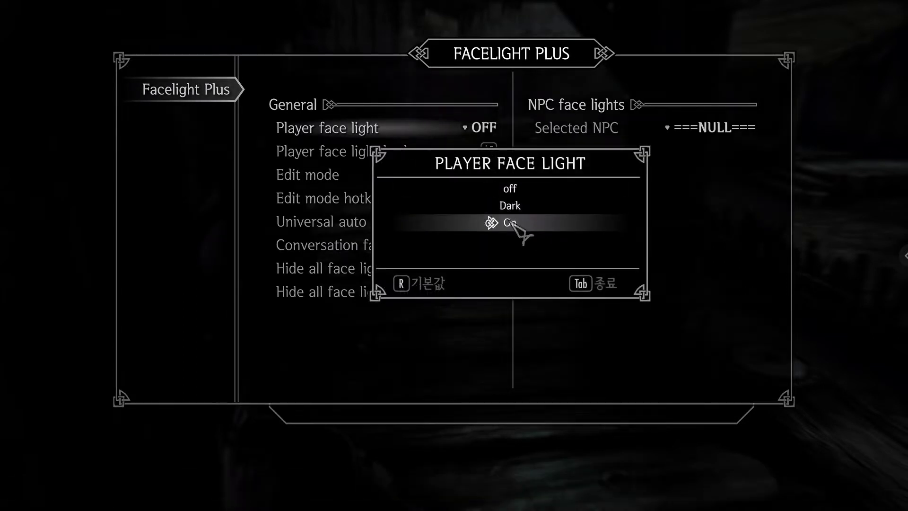
click(597, 281)
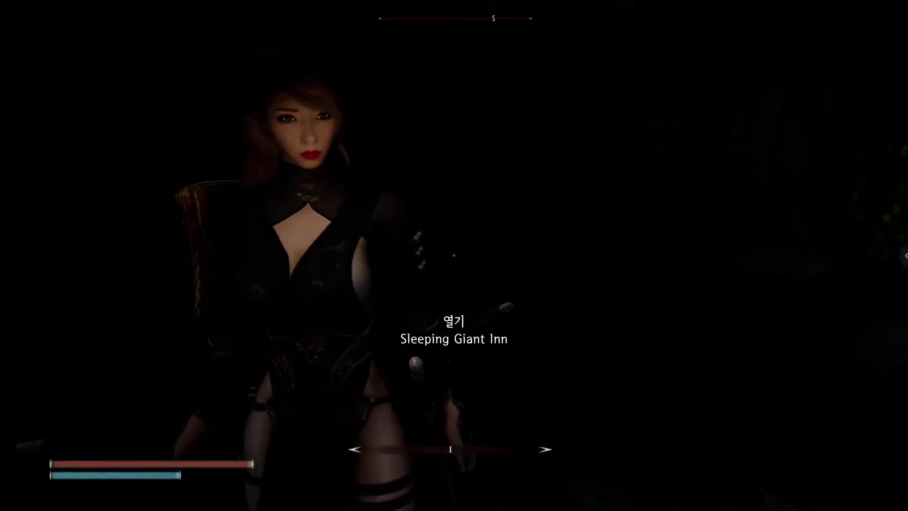
key(w)
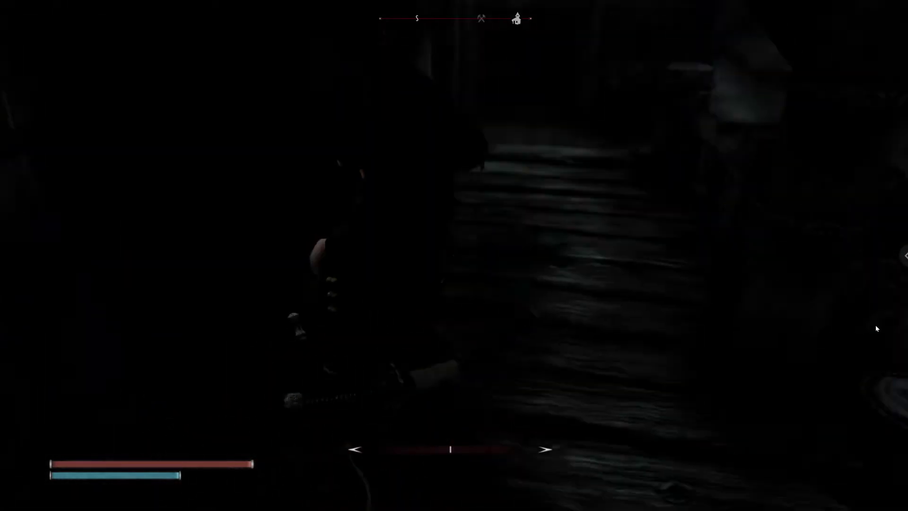
key(w)
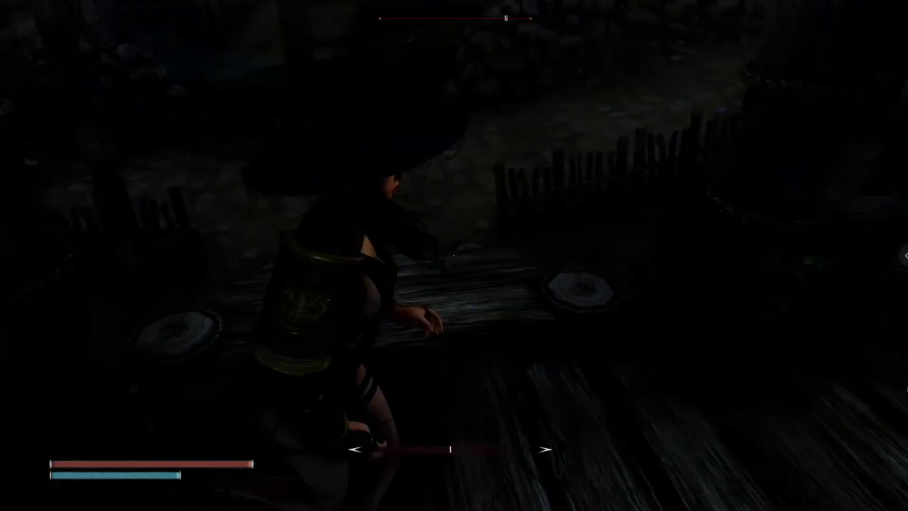
key(w)
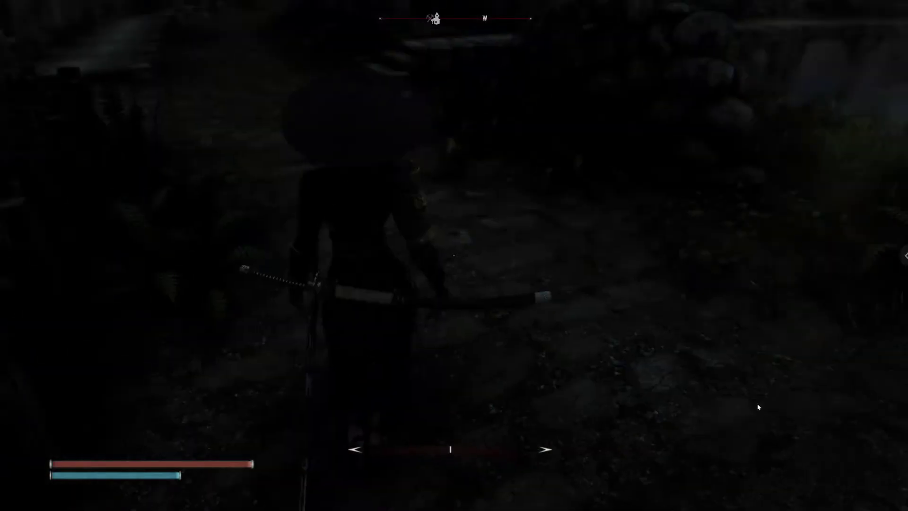
scroll(760, 405, down, 3)
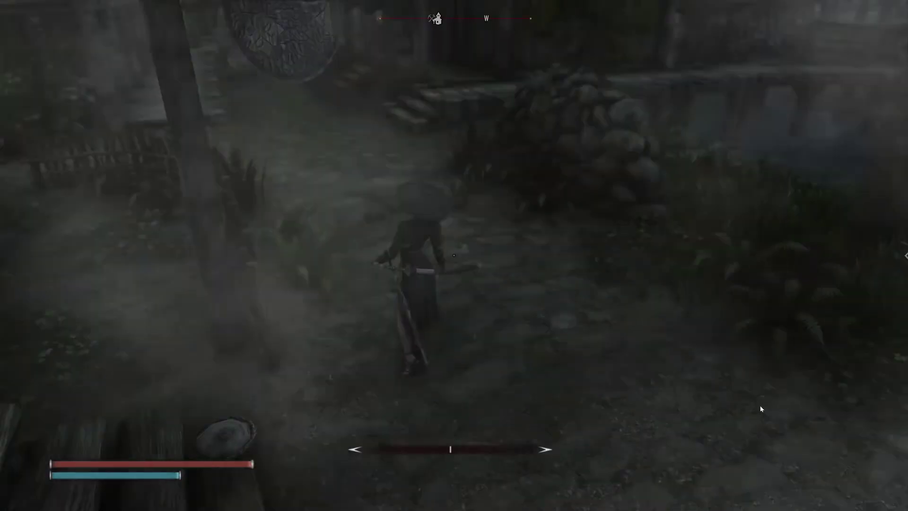
key(s)
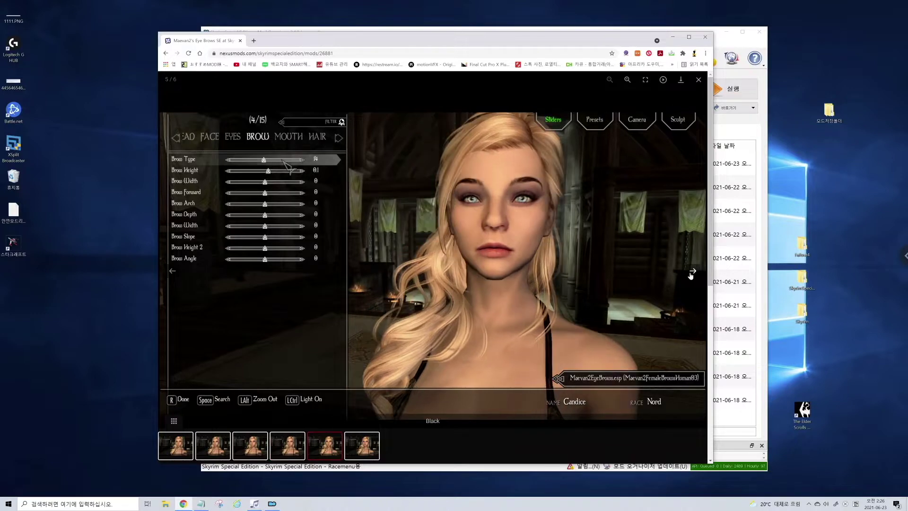
Browse the preview images of Maevan2's Eye Brows SE on Nexus Mods and close the gallery.
click(690, 275)
click(690, 276)
click(690, 275)
click(690, 276)
click(690, 276)
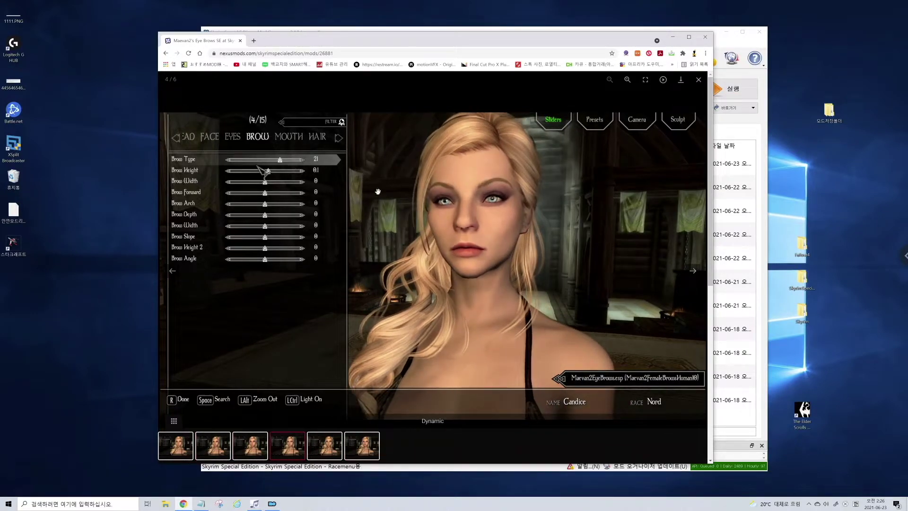
click(699, 80)
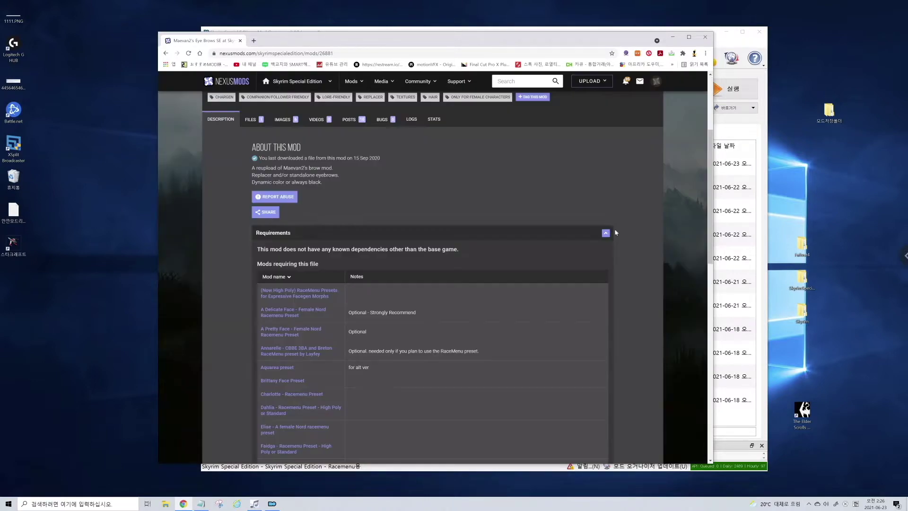
Download Maevan2's Eye Brows SE to Mod Organizer from its Nexus page.
click(605, 230)
scroll(588, 294, down, 1)
click(293, 319)
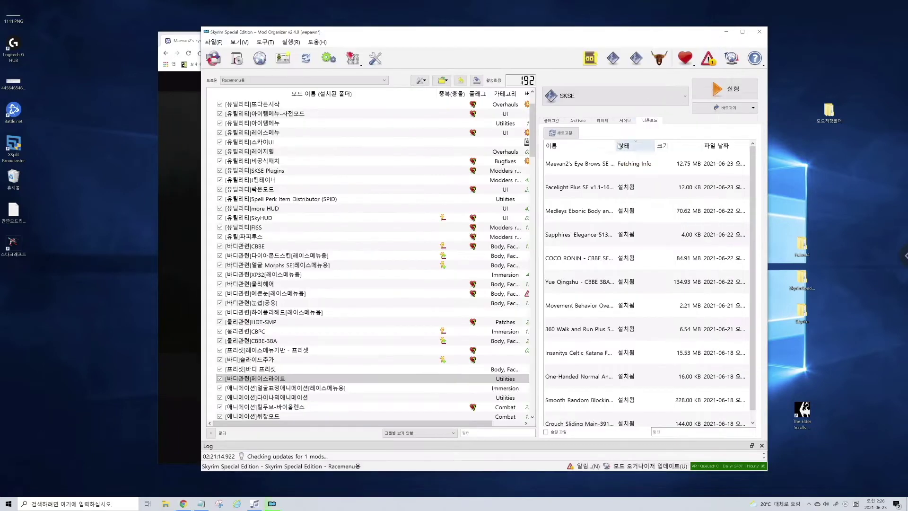
Open the Nexus page of the installed eyebrow mod [바디관련]눈썹[공용], view its preview images and close the browser.
right_click(265, 303)
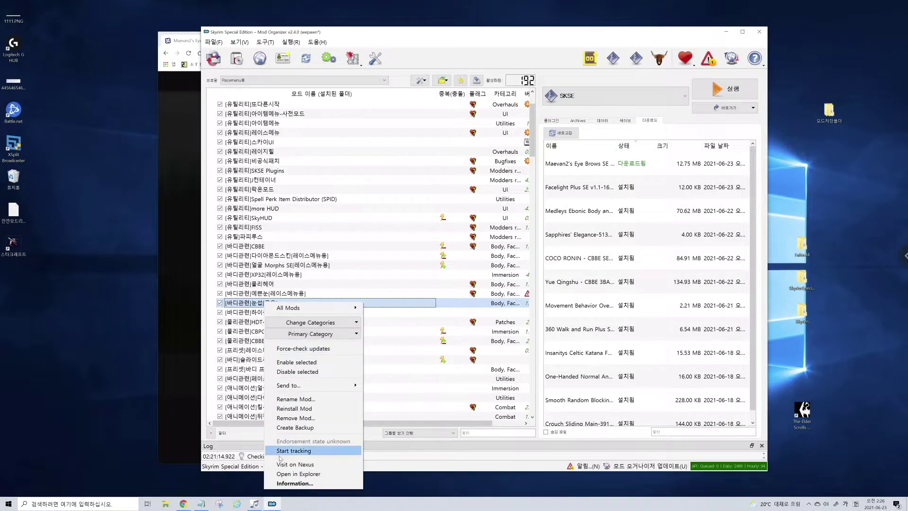
click(295, 464)
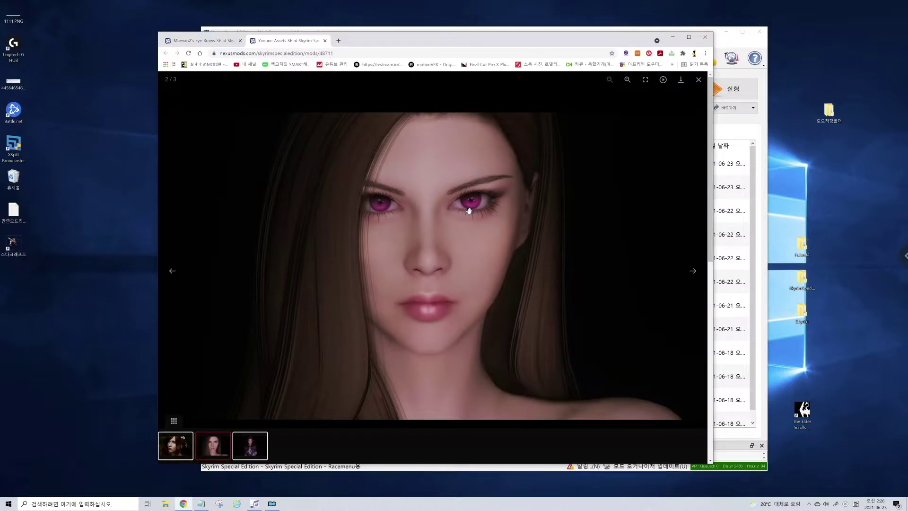
key(Right)
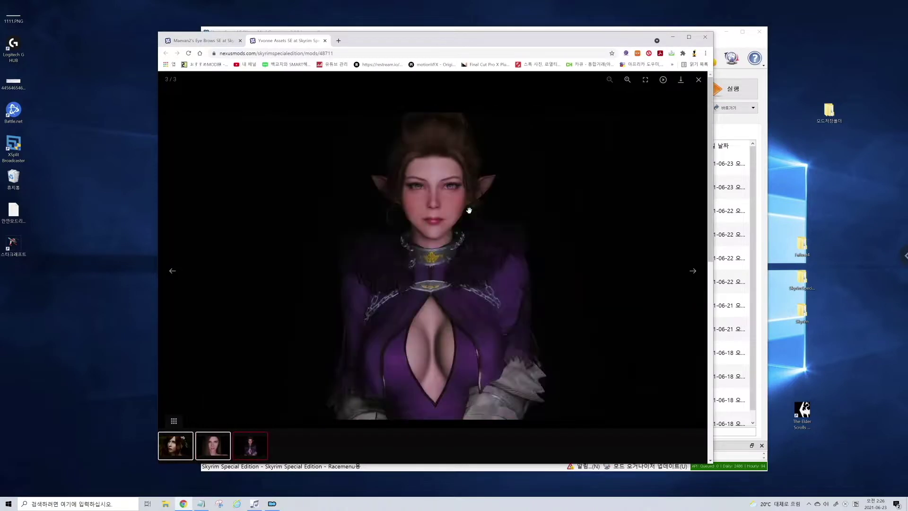
click(705, 37)
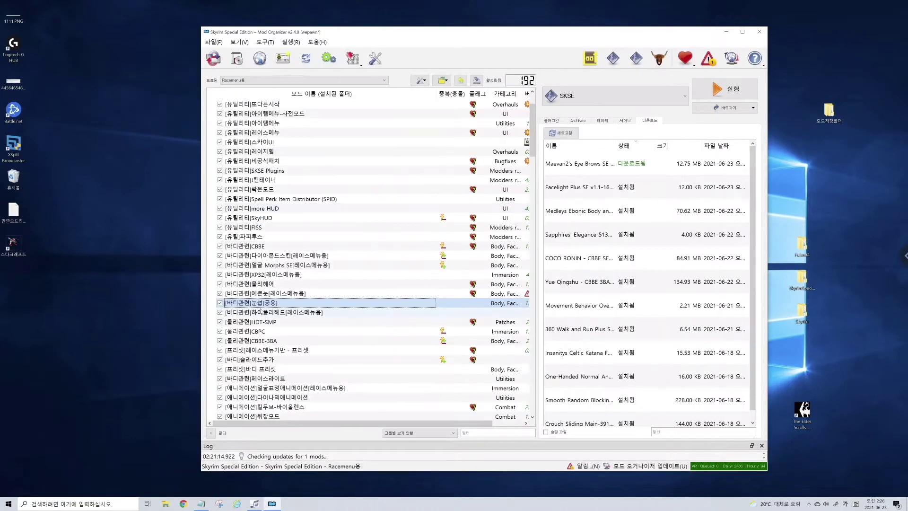
Disable the [바디관련]눈썹[공용] mod and install Maevan2's Eye Brows SE as Replacer with High texture quality and Black color.
double_click(609, 164)
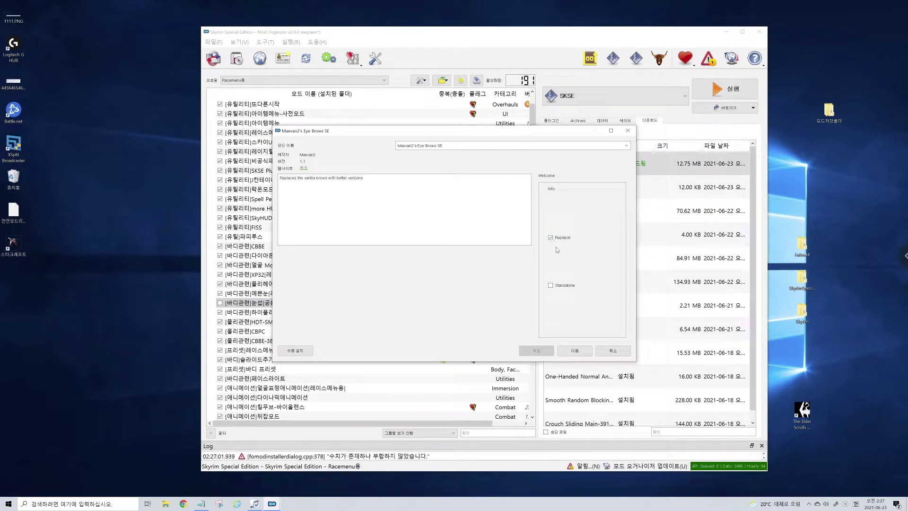
click(575, 351)
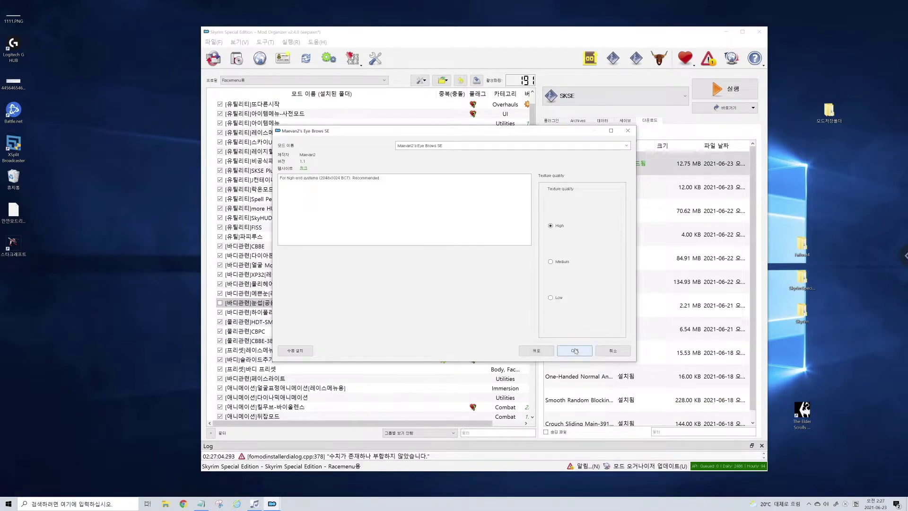
click(575, 350)
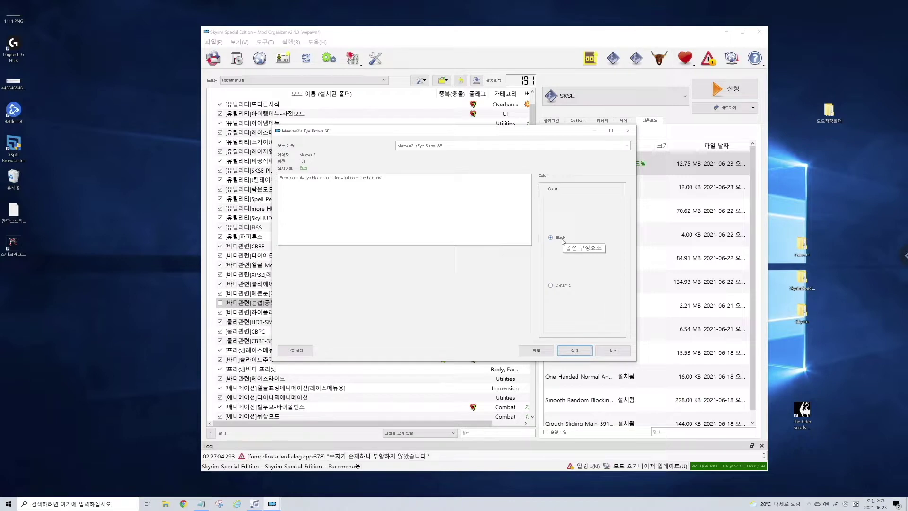
click(573, 351)
Rename the newly installed Maevan2's Eye Brows SE mod as [바디관련]눈썹.
click(219, 407)
key(F2)
text([)
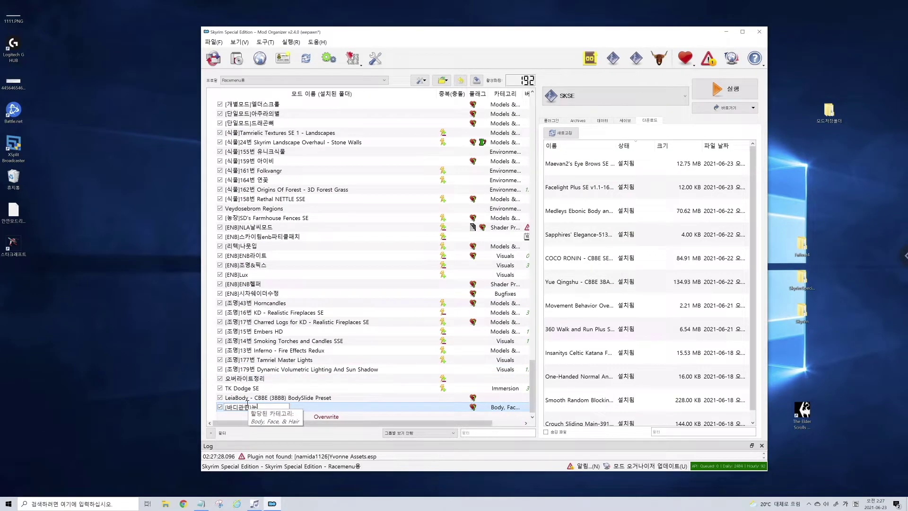
text([바디관련]눈썹)
key(Return)
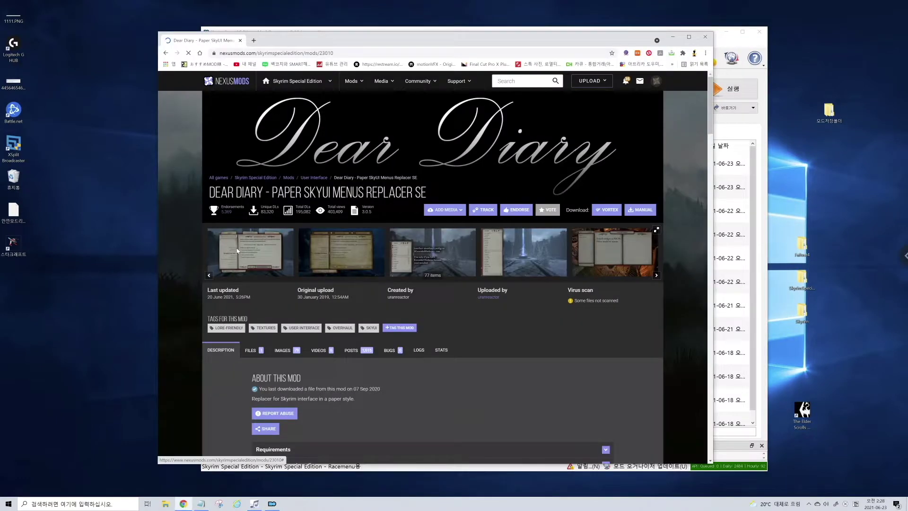
Browse the preview images of Dear Diary - Paper SkyUI Menus Replacer SE, including its quest and inventory menus.
click(238, 251)
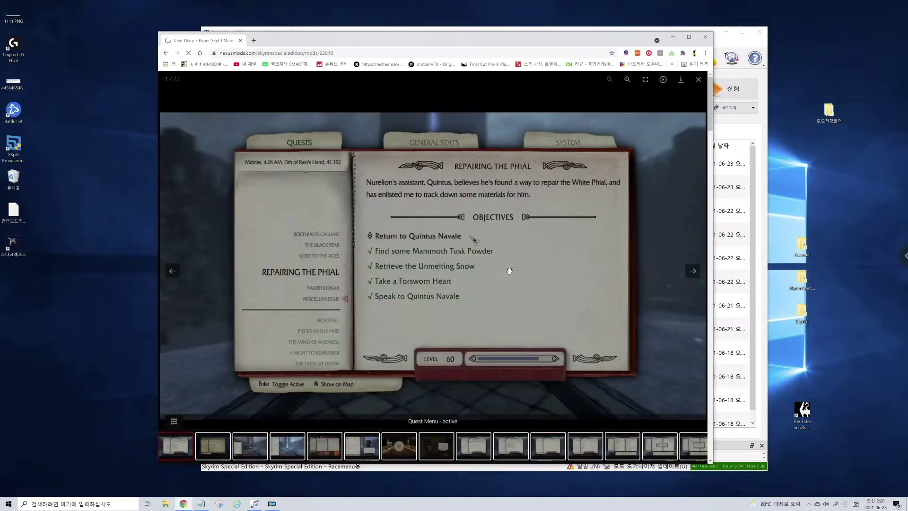
key(Right)
key(Right)
key(Right)
key(Right)
key(Right)
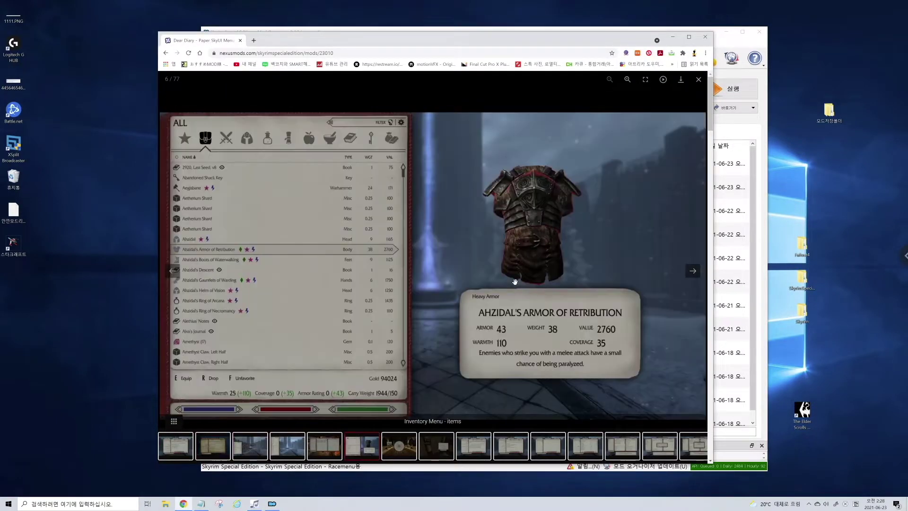
key(Right)
key(Right)
key(Left)
key(Left)
key(Escape)
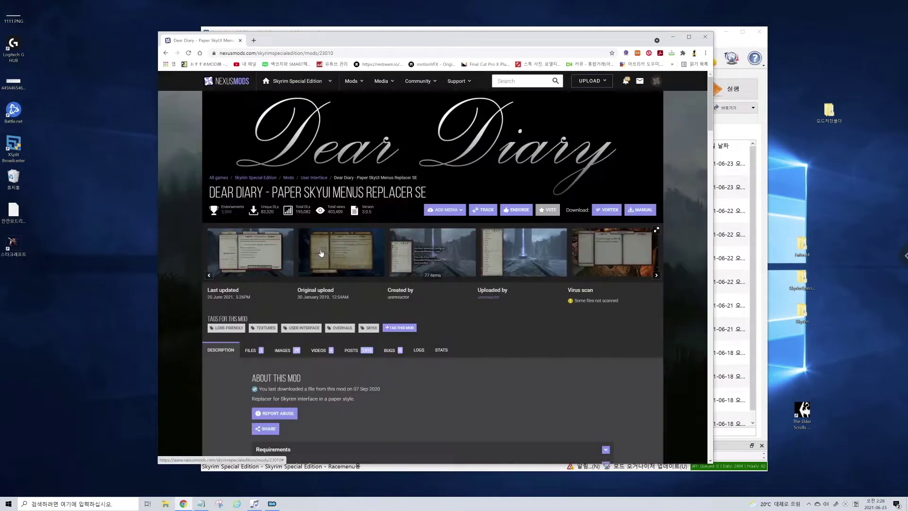
Download the main Dear Diary file to Mod Organizer from the mod's files page.
scroll(321, 253, down, 4)
click(385, 250)
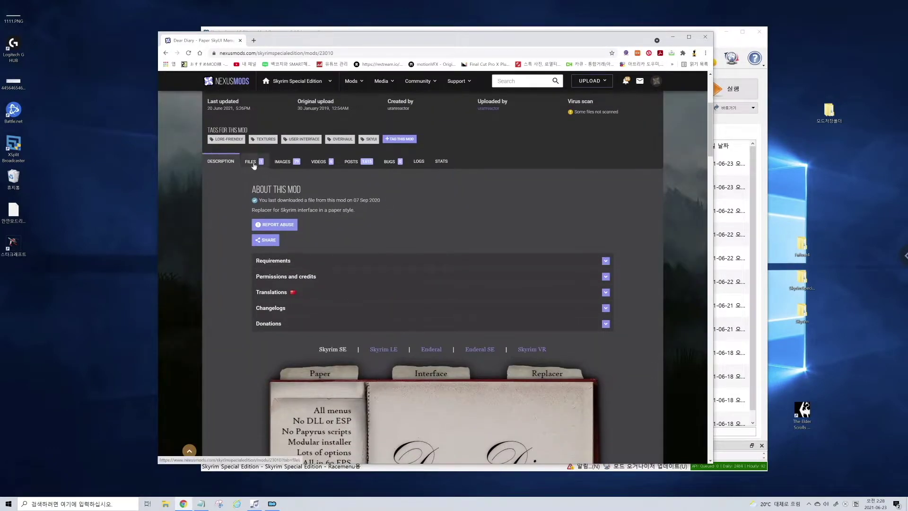
click(251, 151)
click(280, 255)
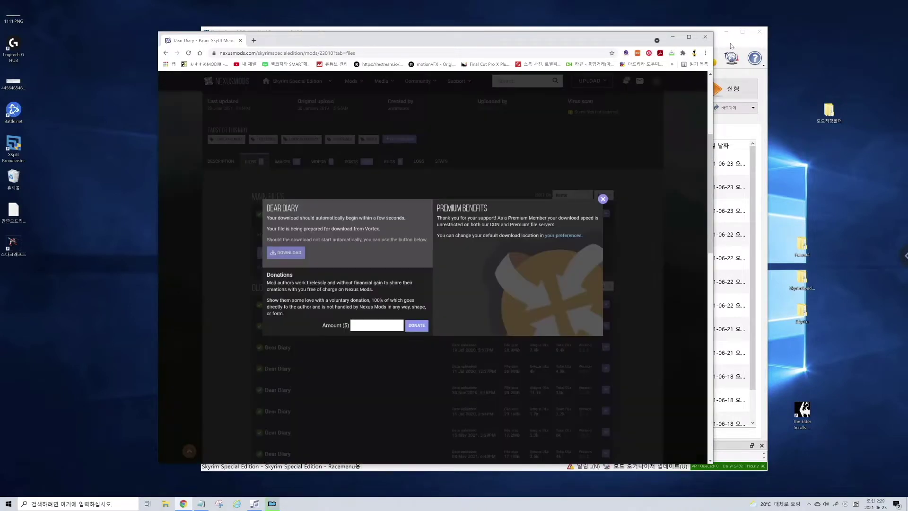
click(284, 252)
Start installing Dear Diary with the journal, mod configuration and map menus included and the beige map markers replacer left out.
double_click(576, 165)
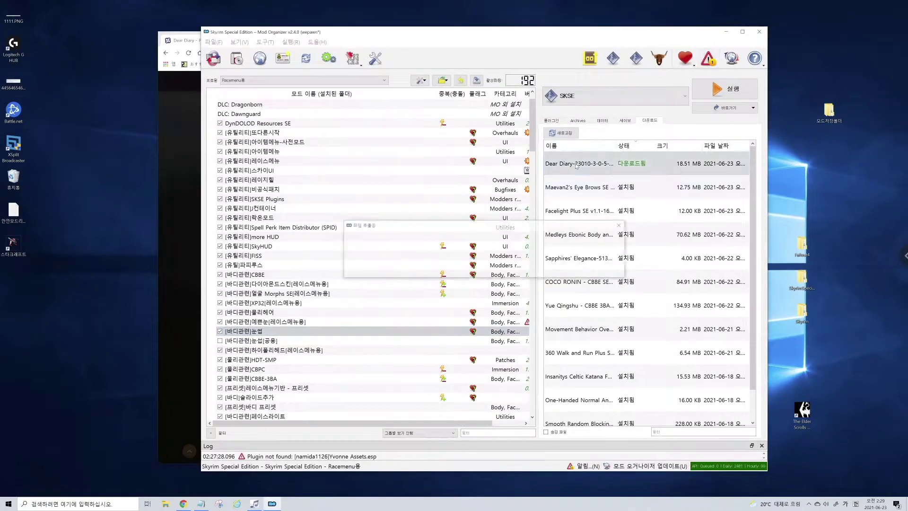
click(575, 350)
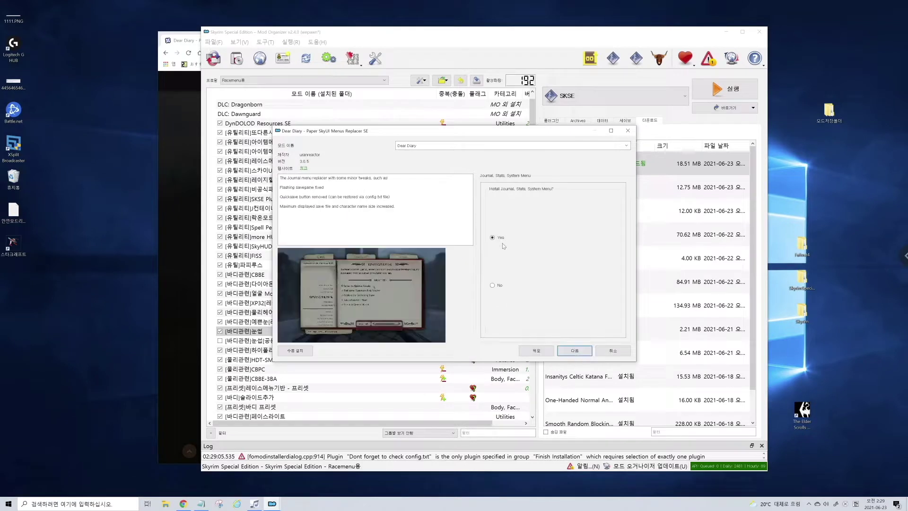
click(570, 350)
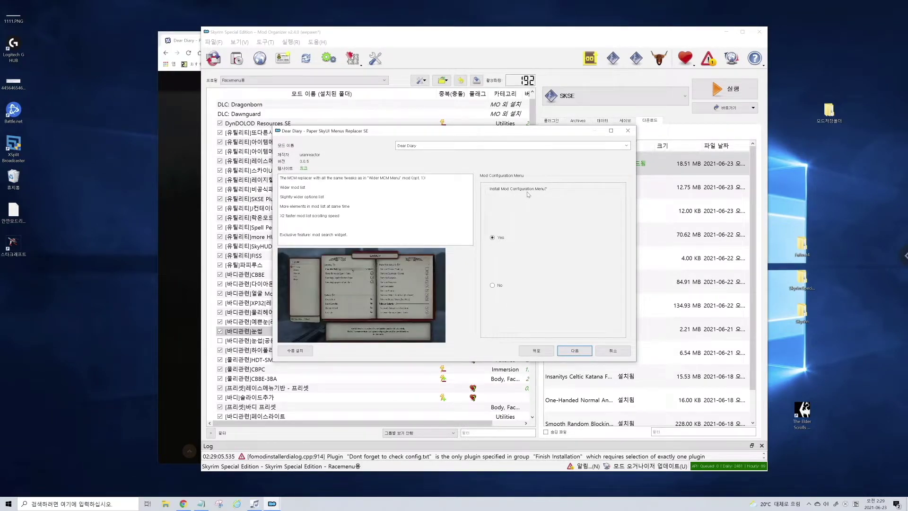
click(574, 351)
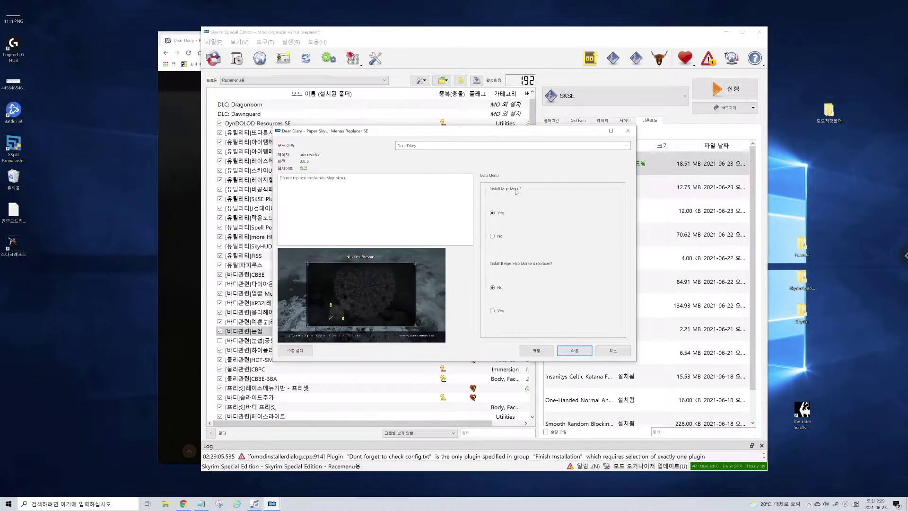
click(572, 352)
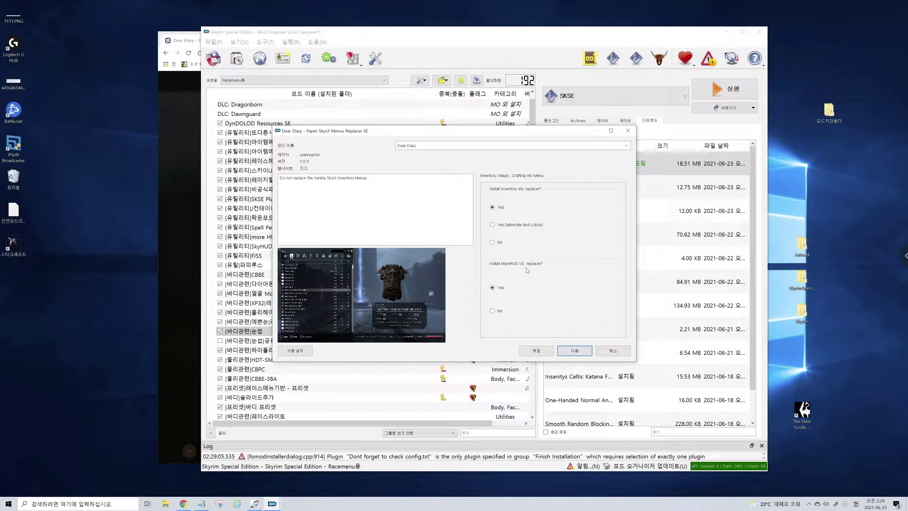
Include the inventory replacer without the MoreHUD I.E. replacer, and choose the normal version of the favorites menu.
click(494, 311)
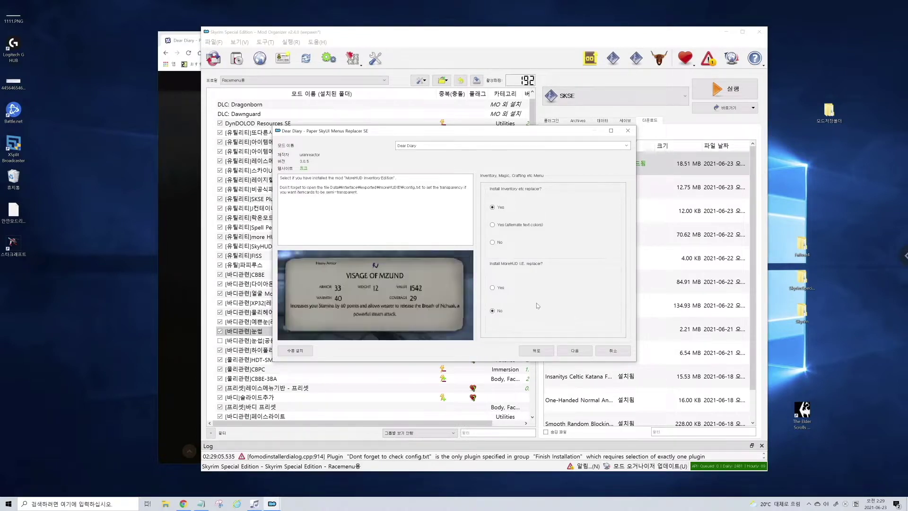
click(574, 350)
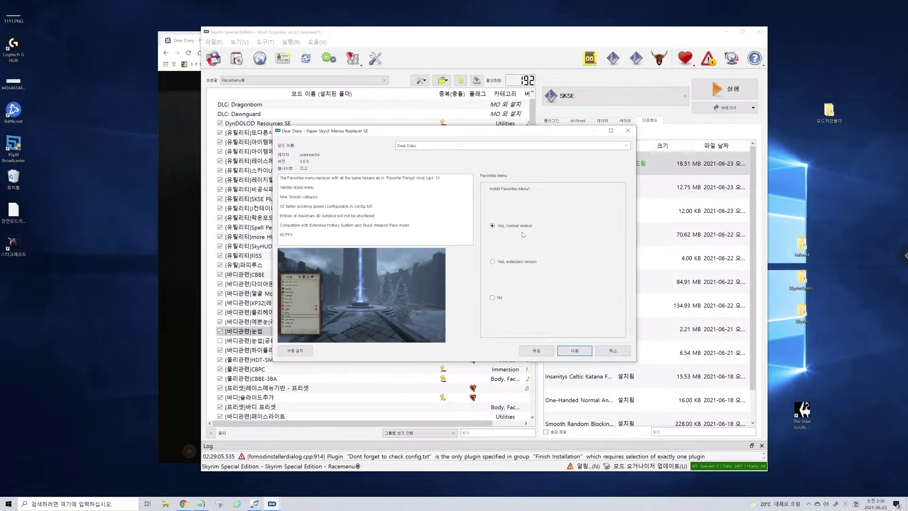
click(580, 351)
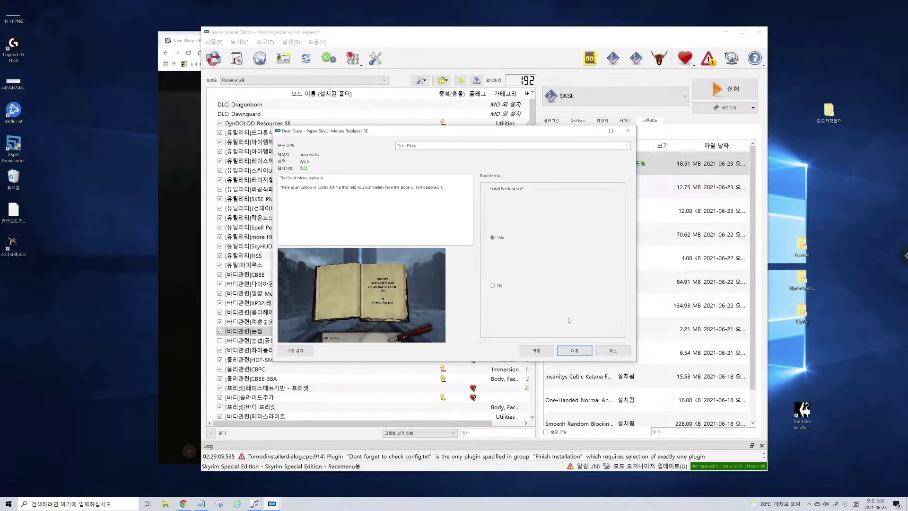
Include the book and lockpicking menus, set the perks menu aspect ratio to 16x9 (normal), and choose the vanilla perks menu replacer.
click(576, 352)
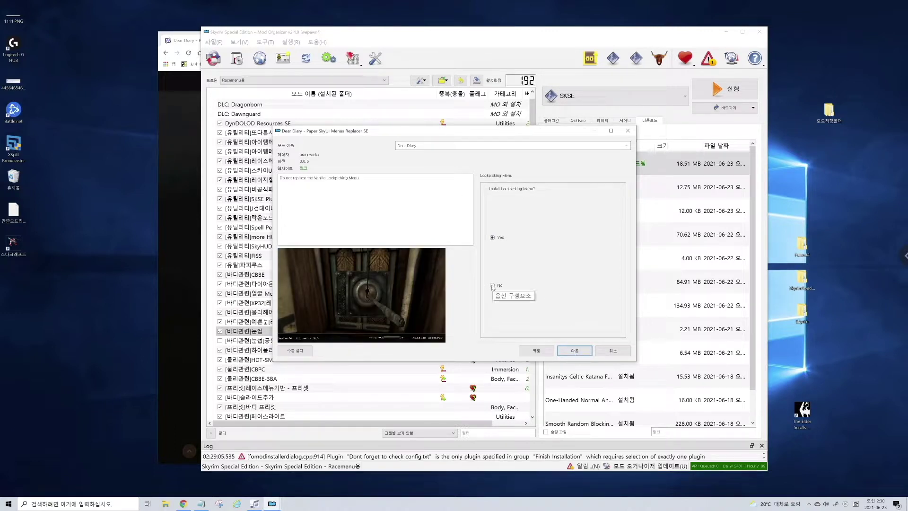
click(573, 350)
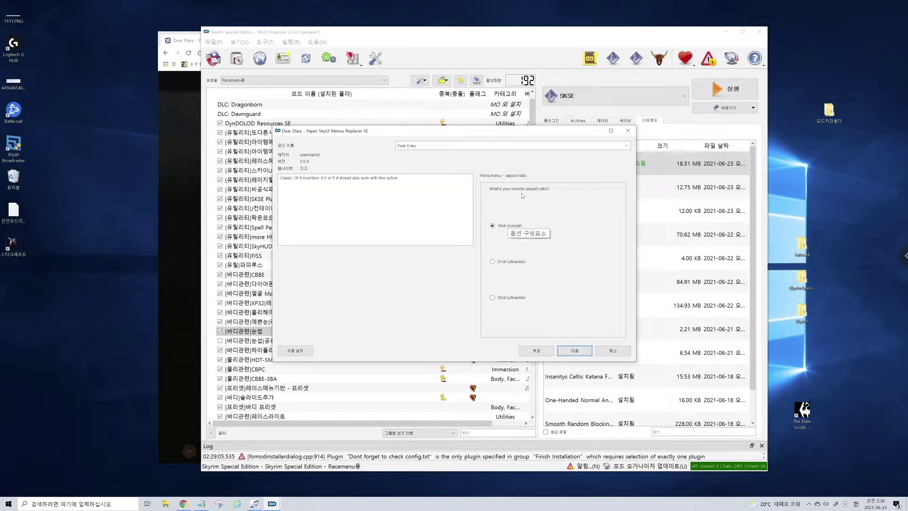
key(Return)
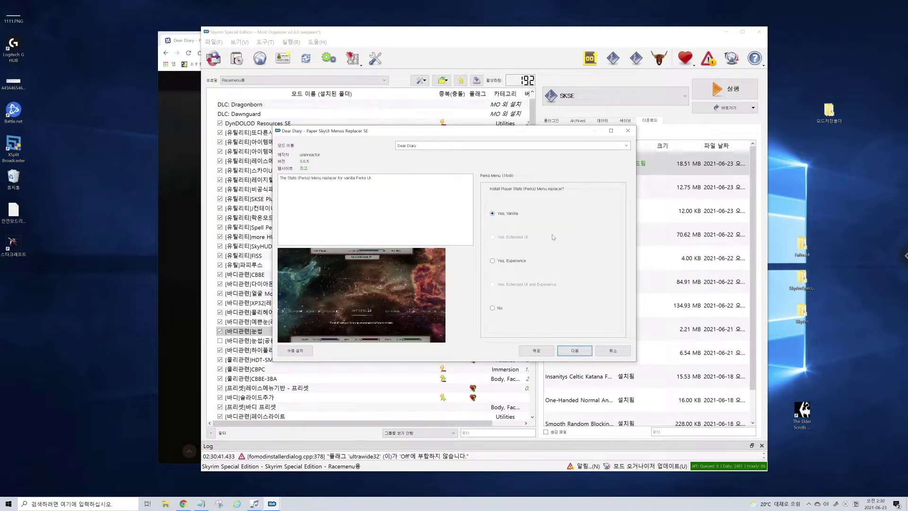
key(Return)
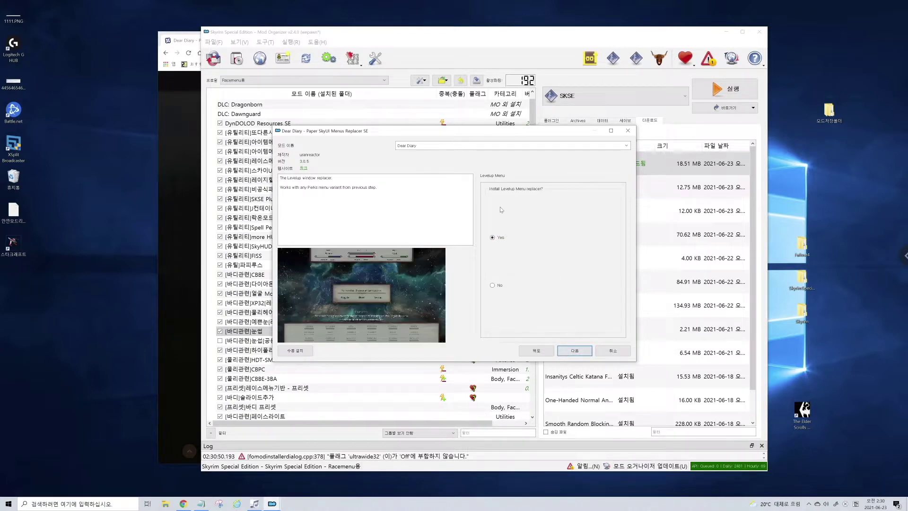
Include the level-up, sleep-wait, messageboxes, tutorials and tab menu replacers.
click(496, 286)
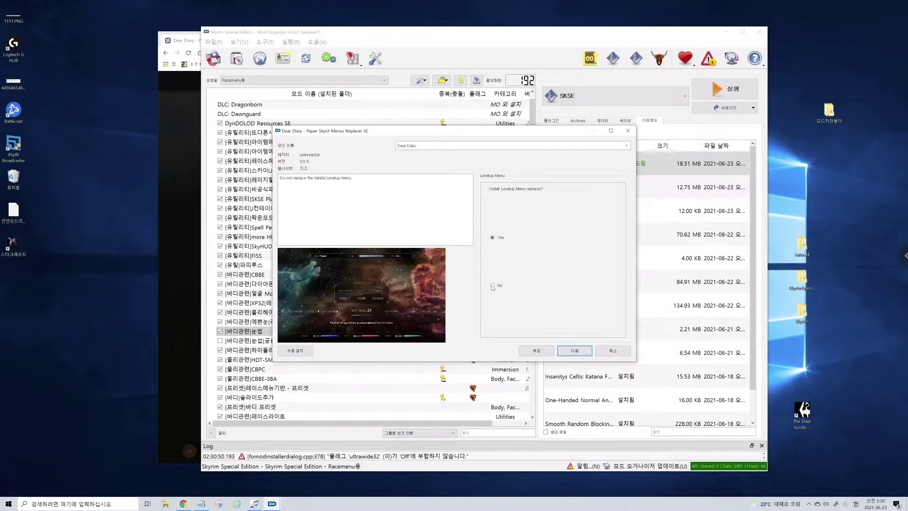
click(576, 350)
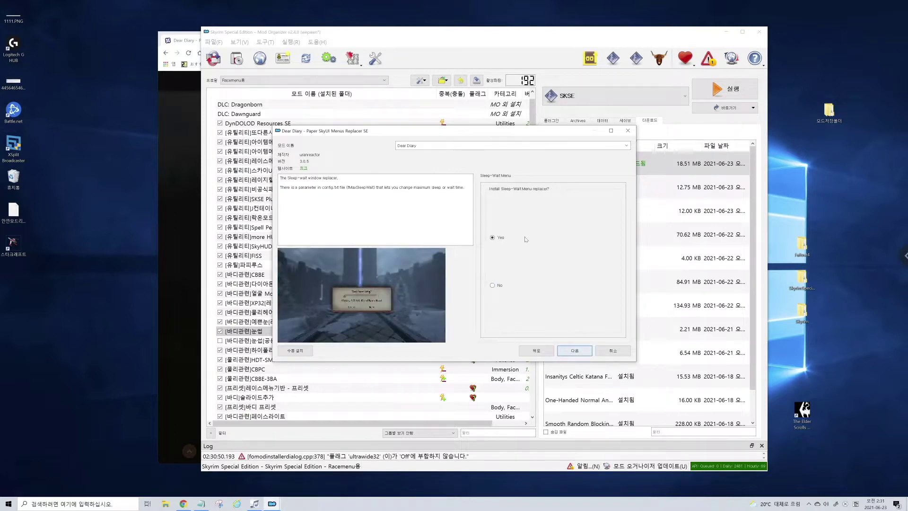
click(578, 350)
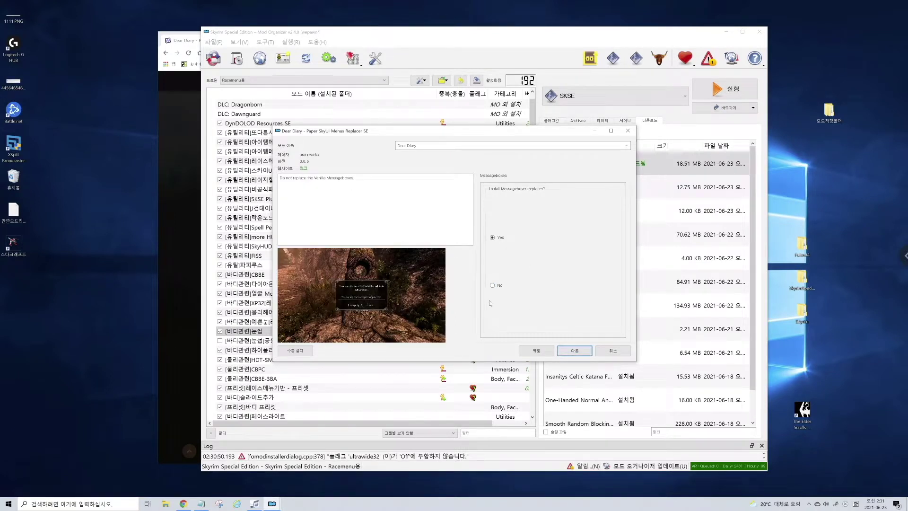
click(584, 350)
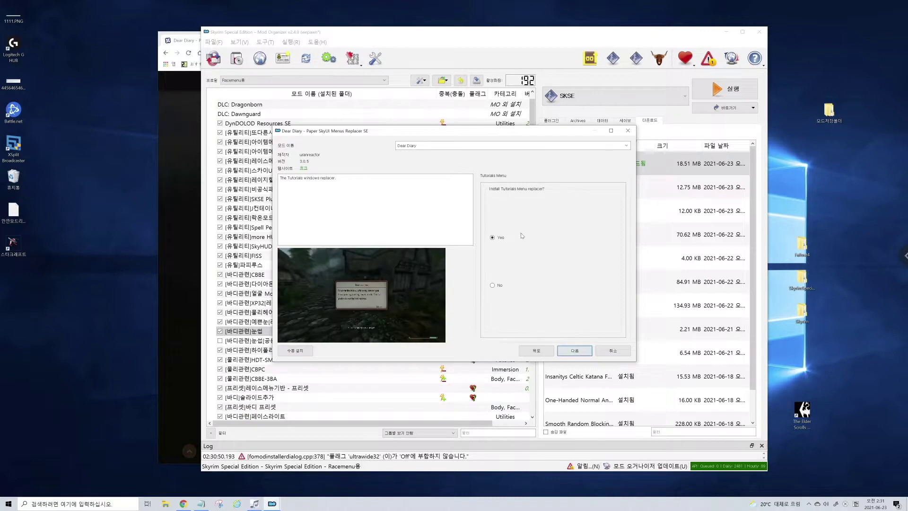
click(574, 351)
click(568, 349)
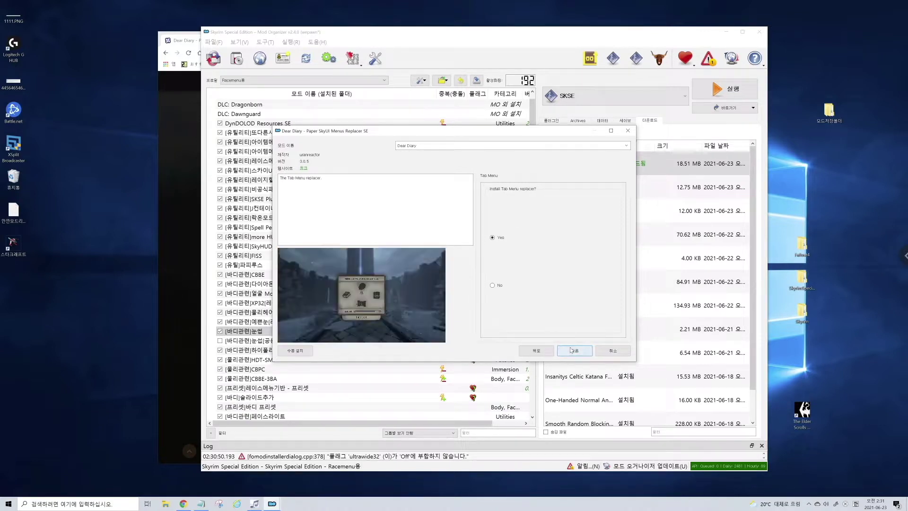
click(574, 350)
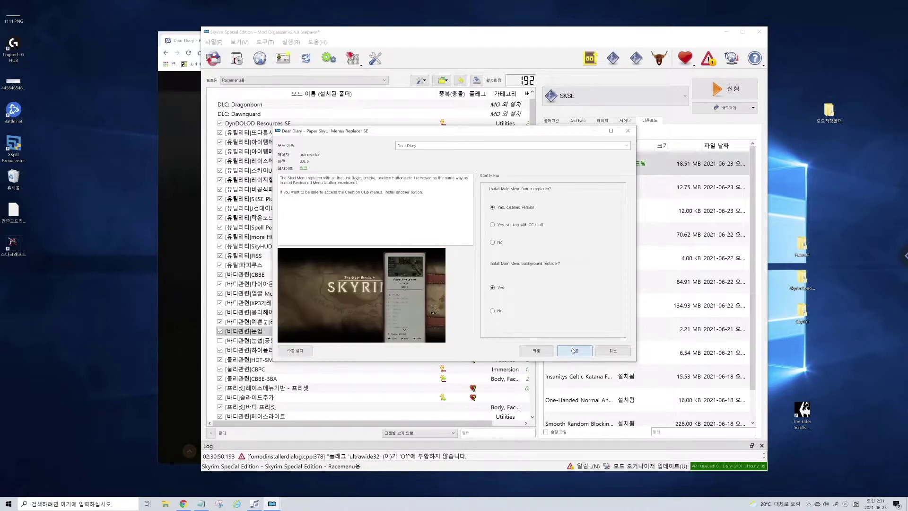
Include the cleaned version of the main menu frames, the main menu background and the QuickLootRE replacer.
click(574, 350)
click(576, 352)
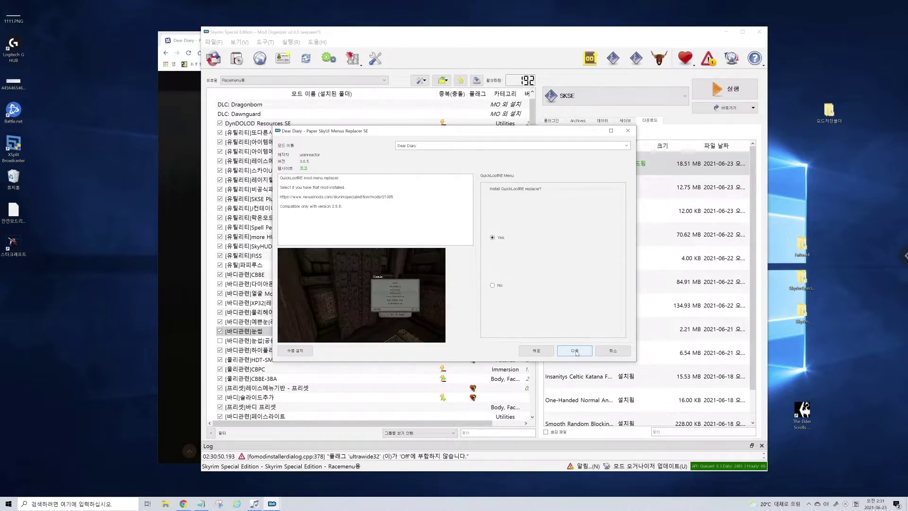
click(576, 352)
Choose the Dark red quill cursor and leave the main font unreplaced.
click(506, 212)
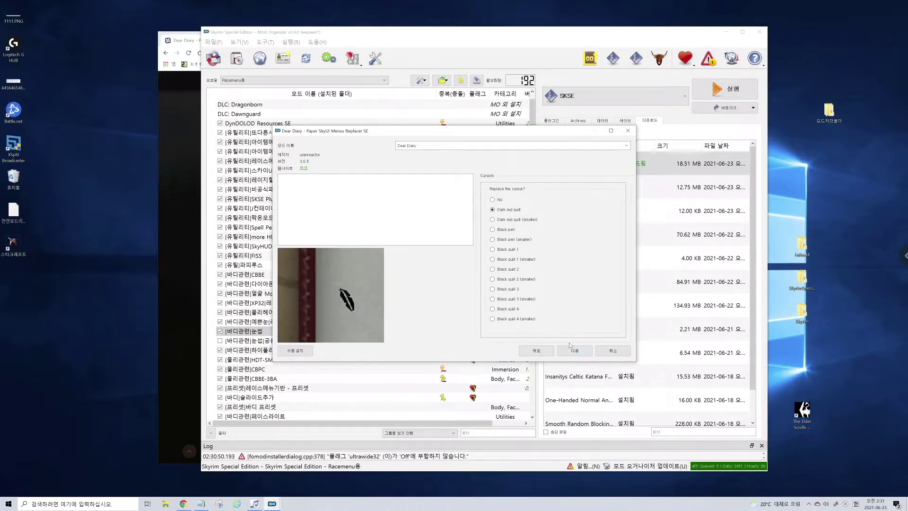
click(573, 349)
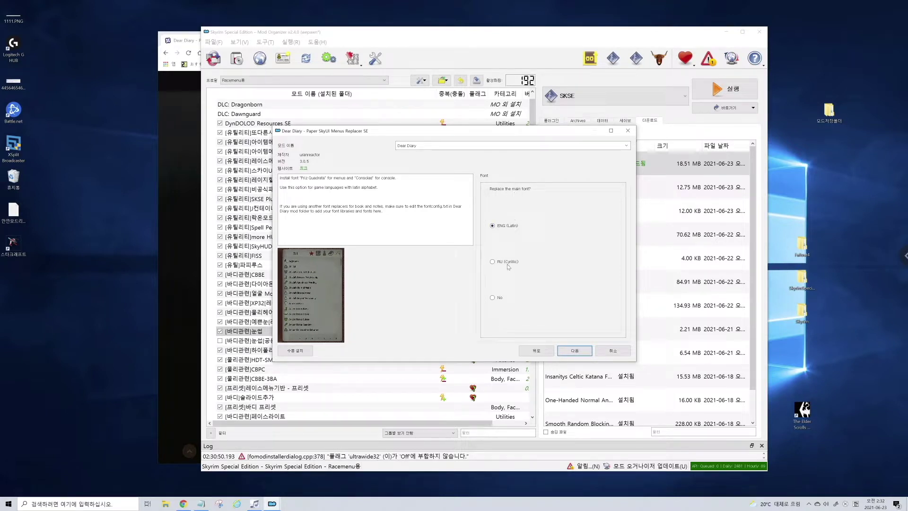
click(497, 300)
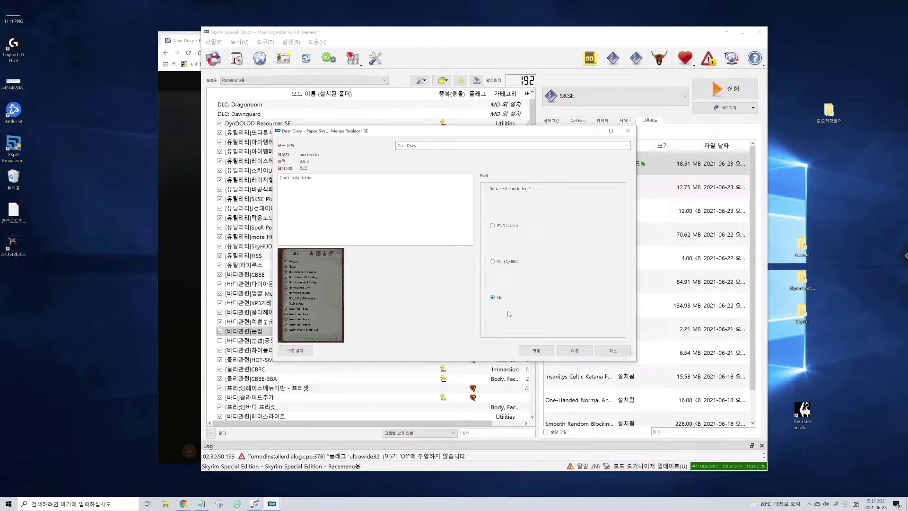
click(577, 352)
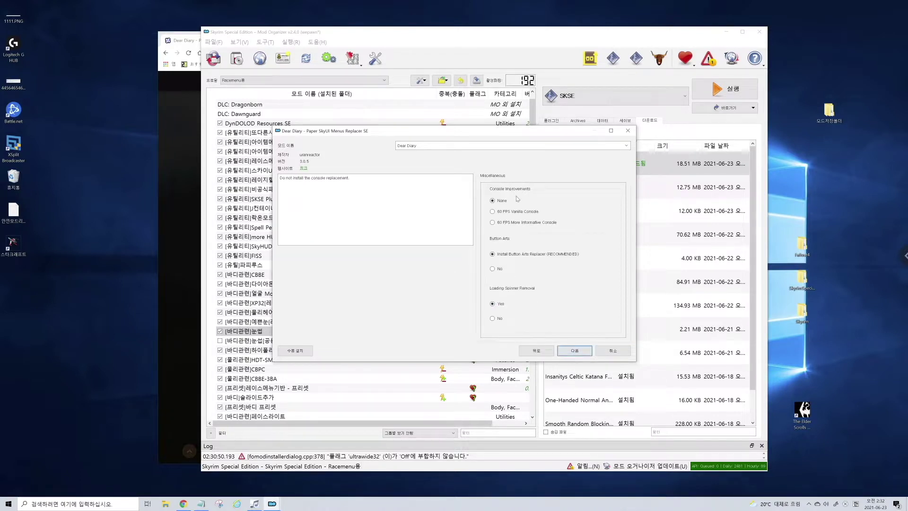
Finish installing Dear Diary with no console improvements, the button arts replacer and loading spinner removal, and move it up the mod list.
click(574, 350)
click(575, 351)
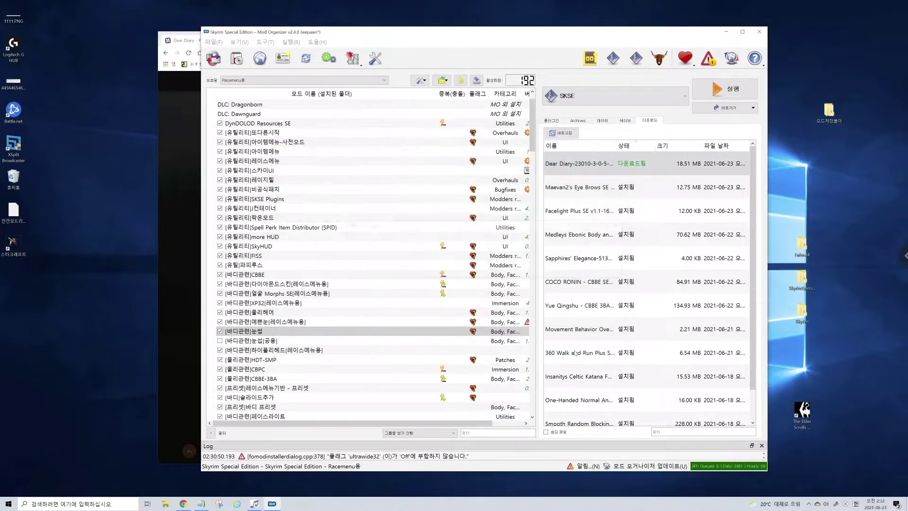
drag(240, 407, 270, 289)
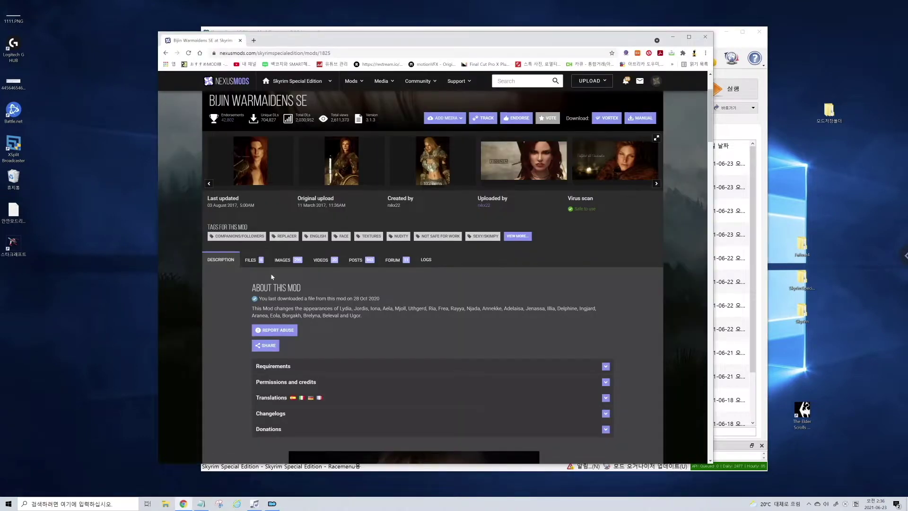
Download the main Bijin Warmaidens SE v3.1.3 file to Mod Organizer from the mod's files page.
scroll(271, 277, up, 1)
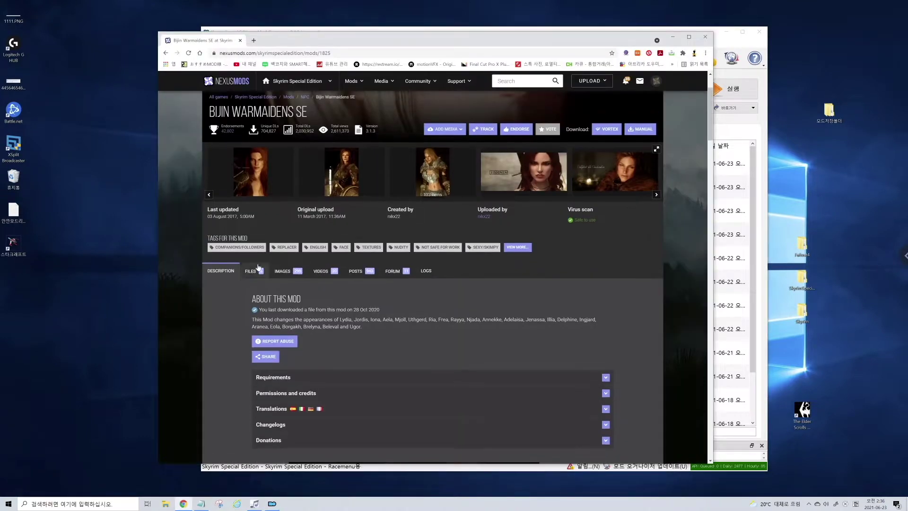
click(251, 280)
scroll(309, 340, down, 1)
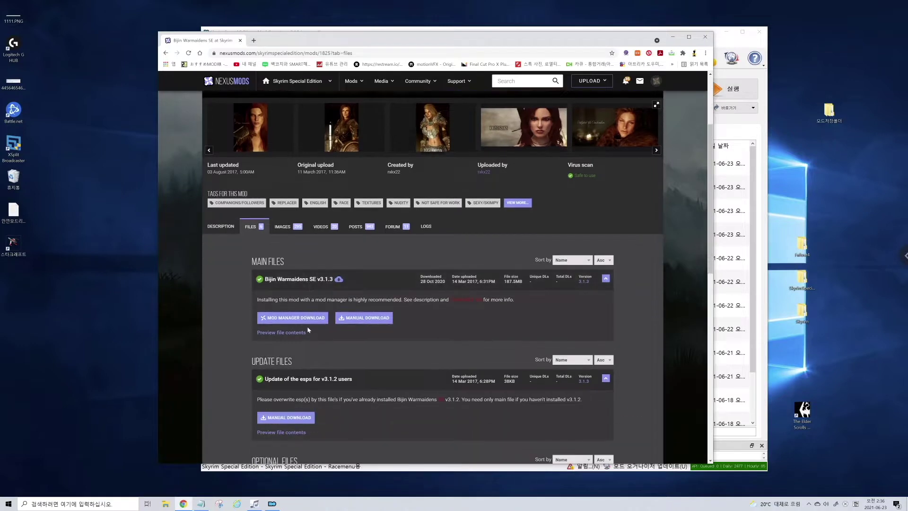
click(294, 319)
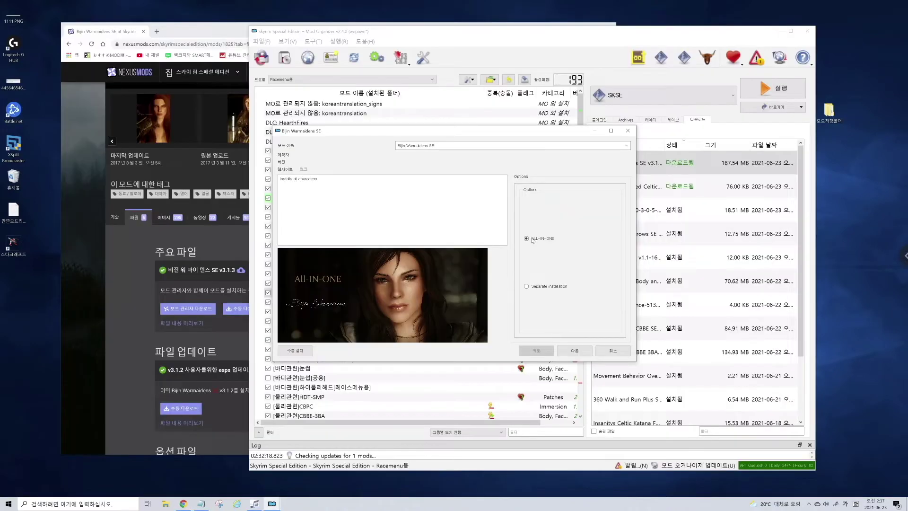
Install Bijin Warmaidens SE as All-in-One with no wrinkles for Delphine and the CBBE body.
click(573, 351)
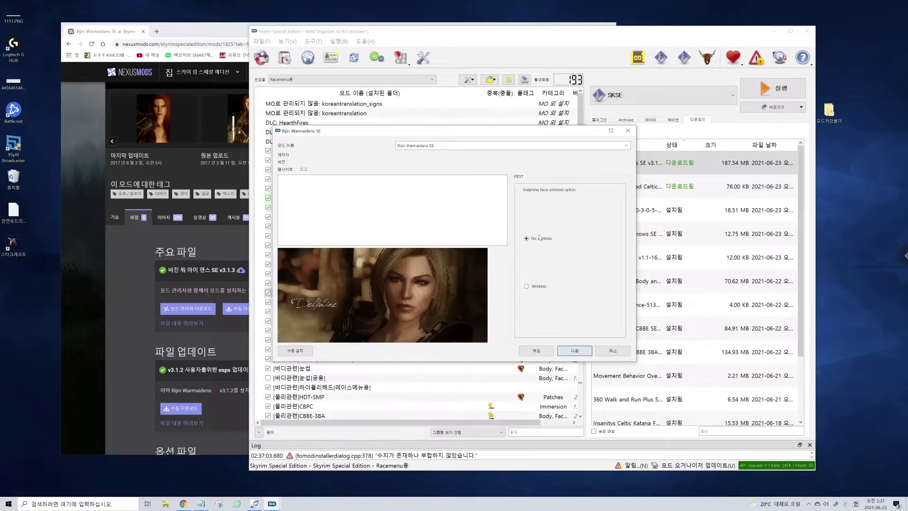
click(570, 351)
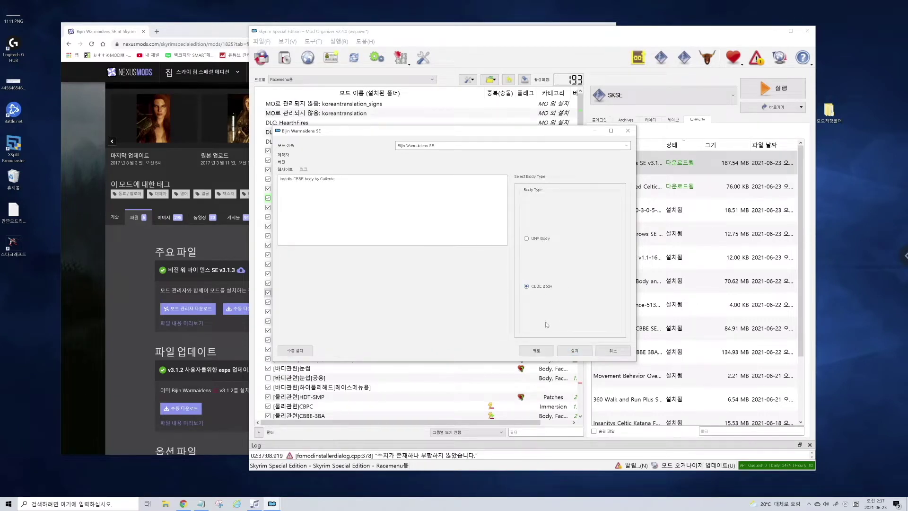
click(575, 351)
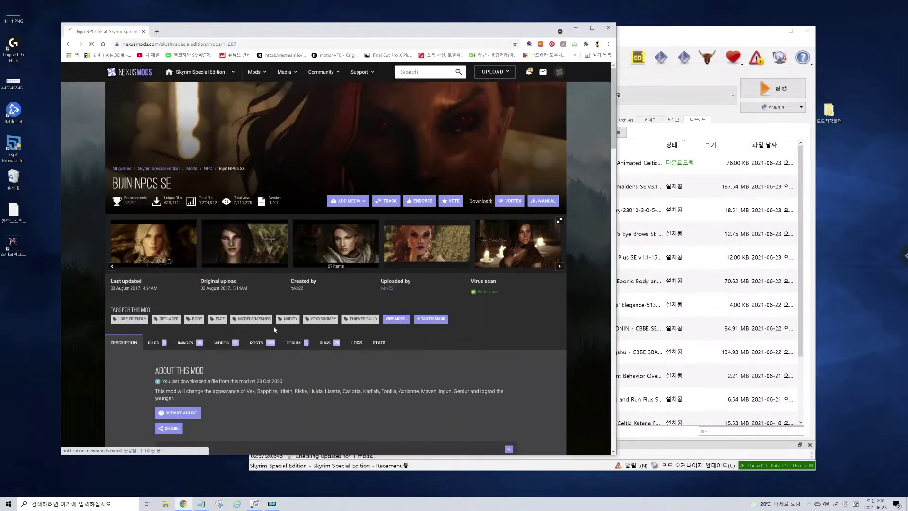
Download the main Bijin NPCs SE 1.2.1 file to Mod Organizer from the mod's files page.
scroll(260, 322, down, 2)
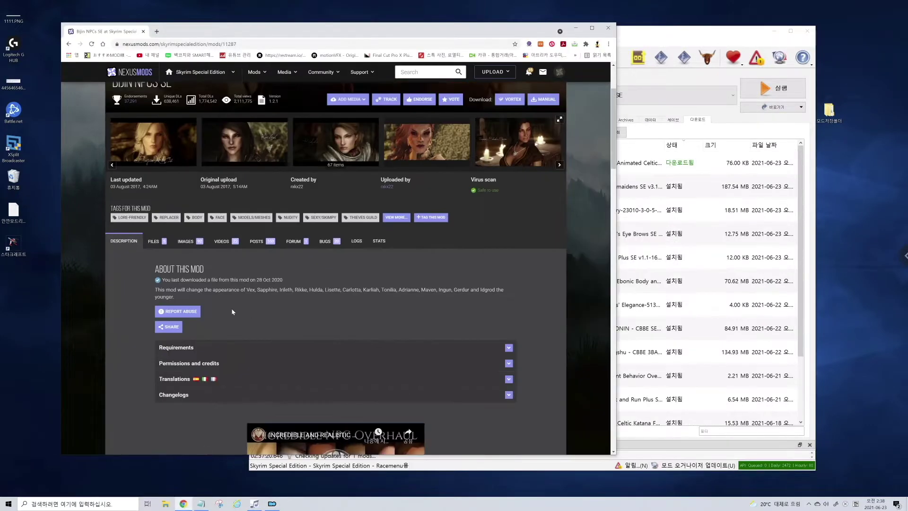
scroll(219, 316, down, 1)
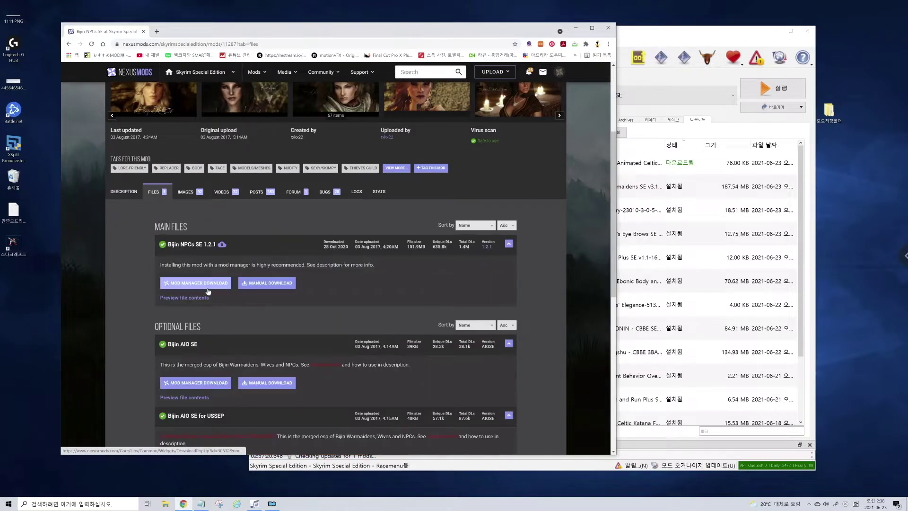
click(207, 287)
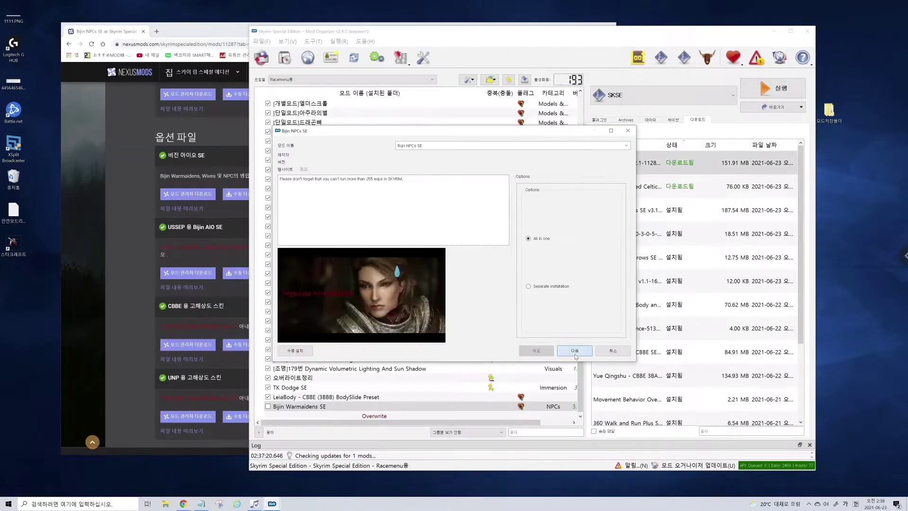
Install Bijin NPCs SE as All in one with the Hi babe hairstyle for Adrianne, no wrinkles for Rikke and wrinkles for Maven.
click(573, 351)
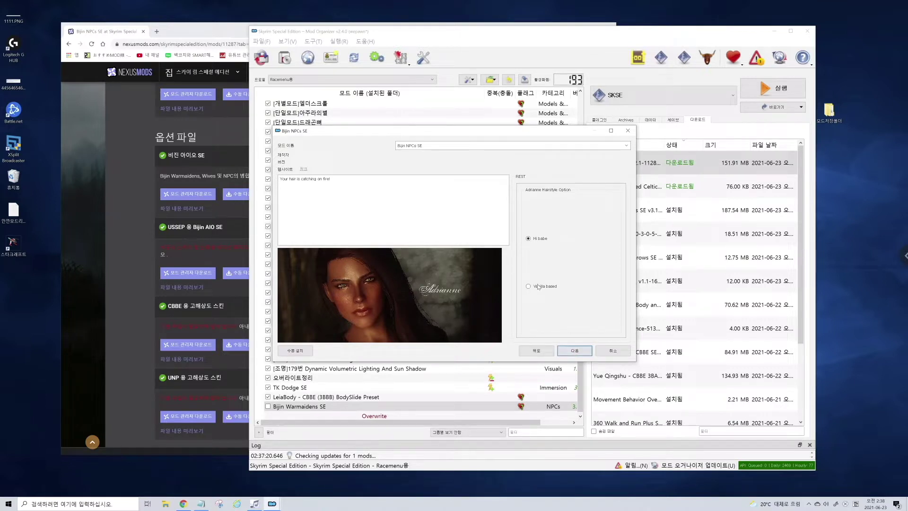
mouse_move(538, 290)
click(574, 351)
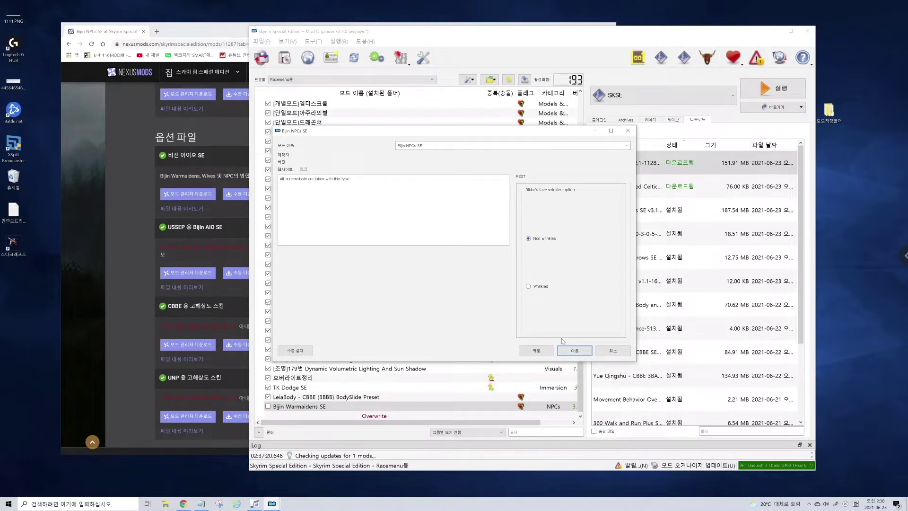
click(568, 352)
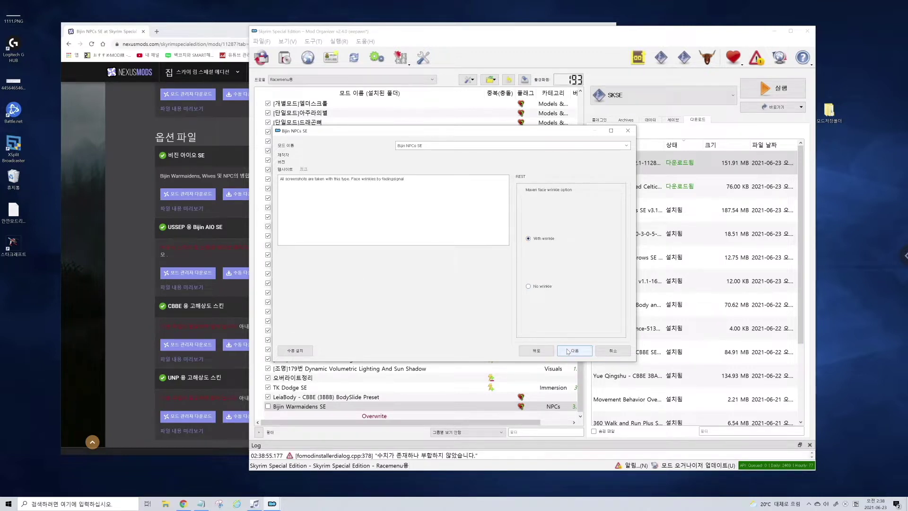
click(575, 350)
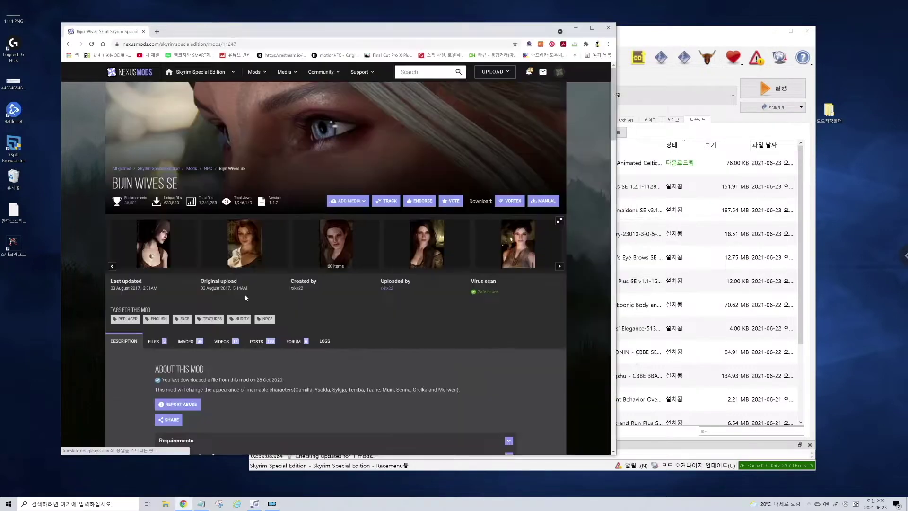
Download the main Bijin Wives SE 1.1.2 file to Mod Organizer and install it as All in One with the CBBE body.
click(154, 293)
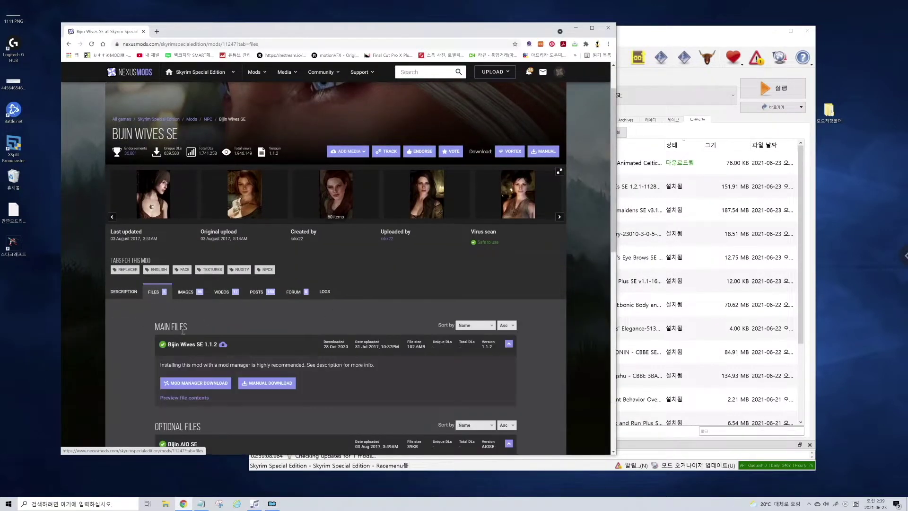
click(200, 383)
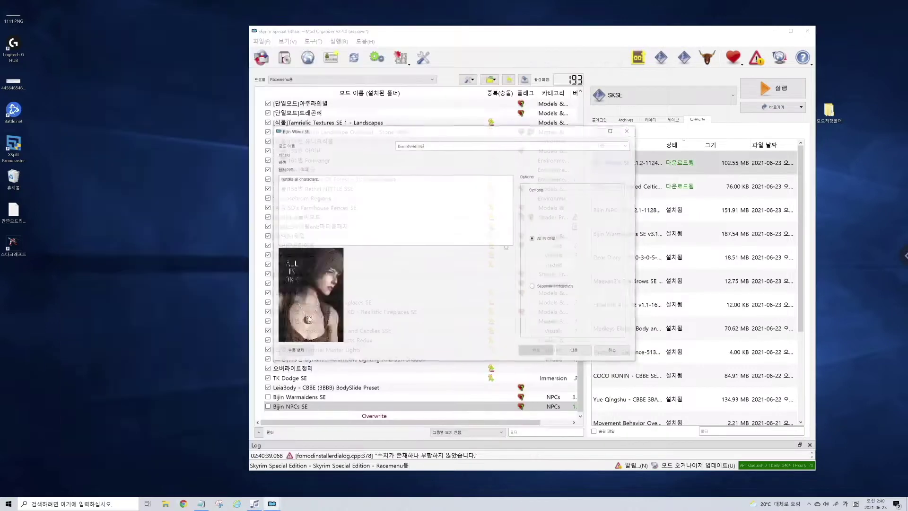
click(575, 351)
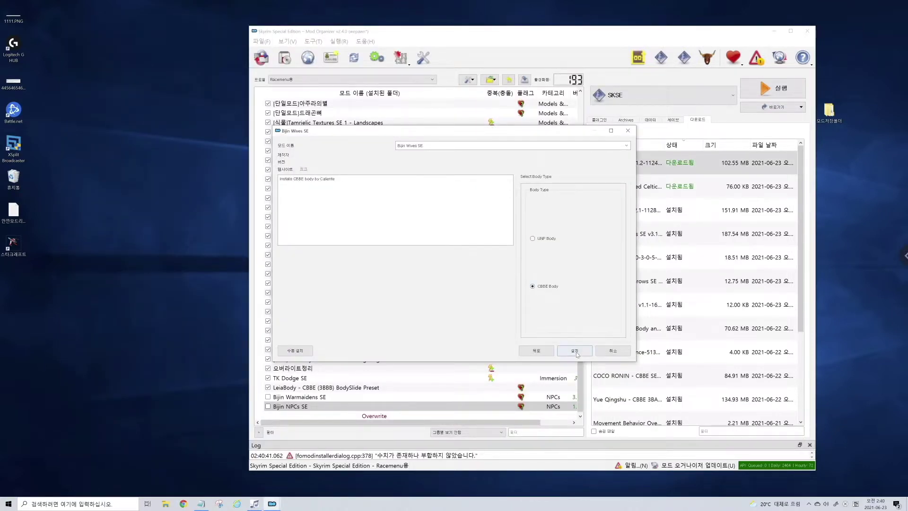
click(575, 350)
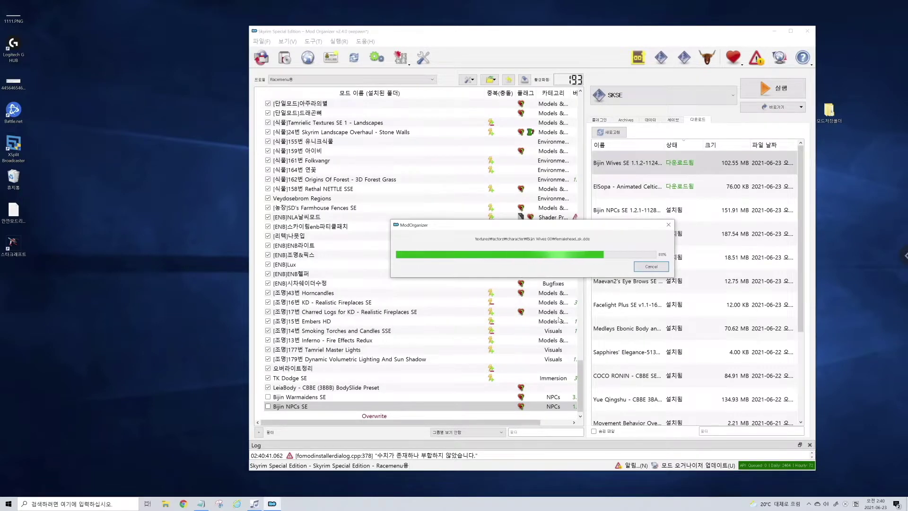
Enable the Bijin Wives SE, Bijin NPCs SE and Bijin Warmaidens SE mods in the mod list.
click(599, 119)
click(267, 397)
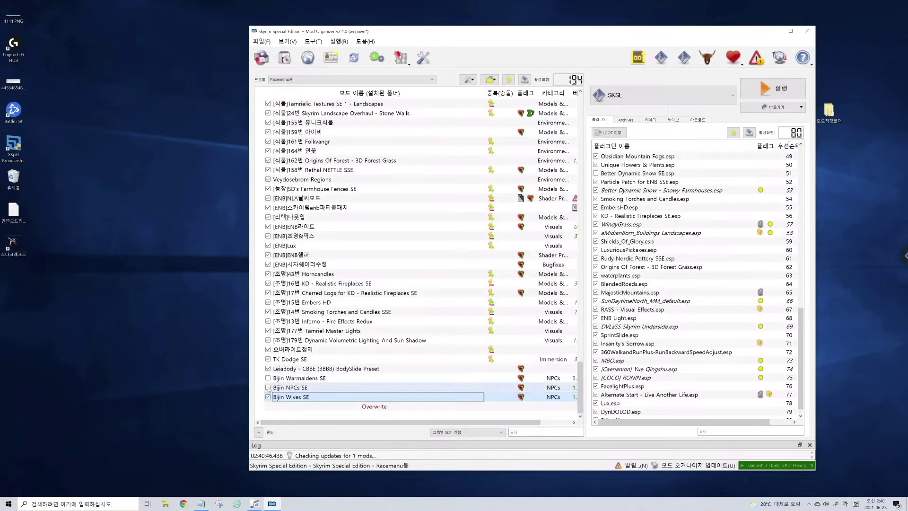
click(268, 387)
scroll(669, 378, down, 1)
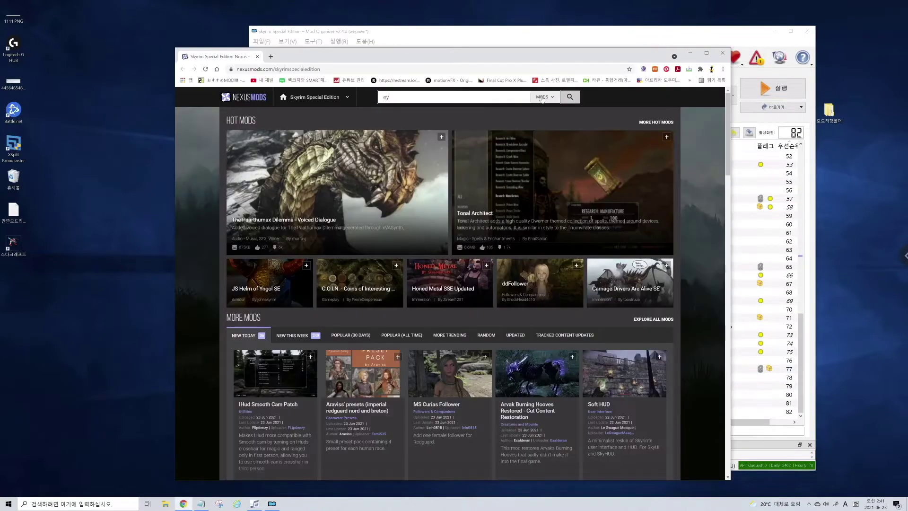
Search Nexus Mods for "eye" in Chrome, open the Eyes AO Clipping Fix mod and read its description.
key(BackSpace)
text(ye)
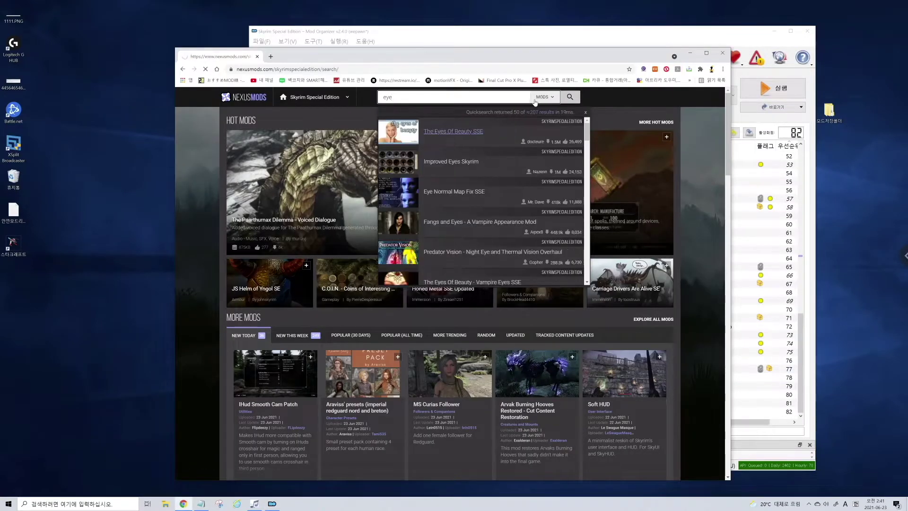
key(Return)
click(571, 201)
click(536, 227)
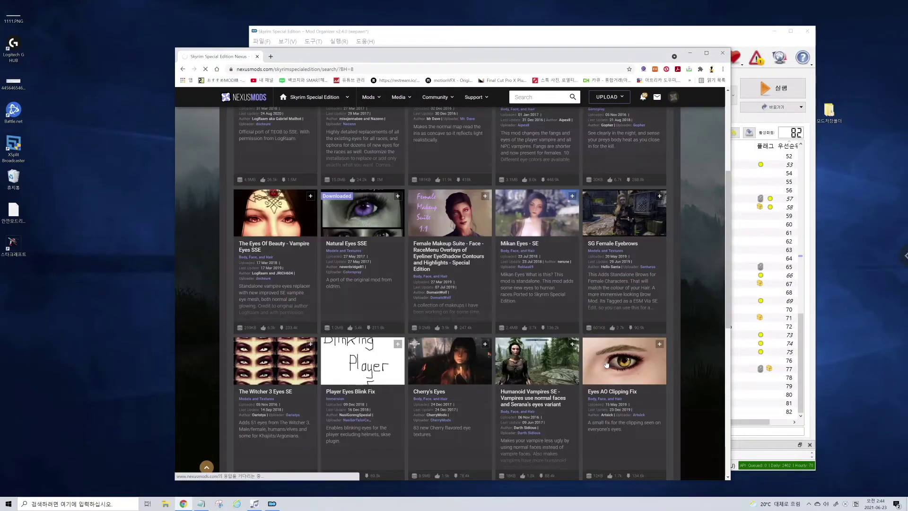
click(607, 364)
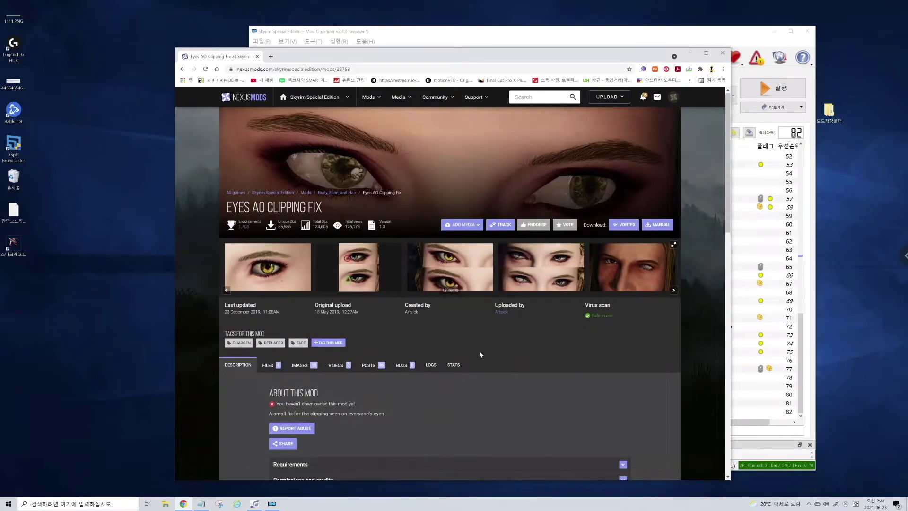
scroll(478, 354, down, 1)
scroll(477, 354, down, 3)
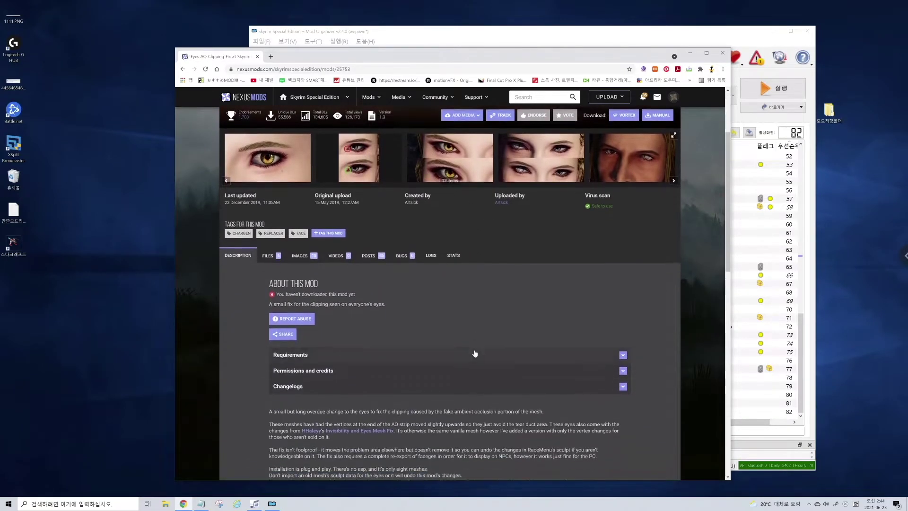
scroll(348, 327, down, 3)
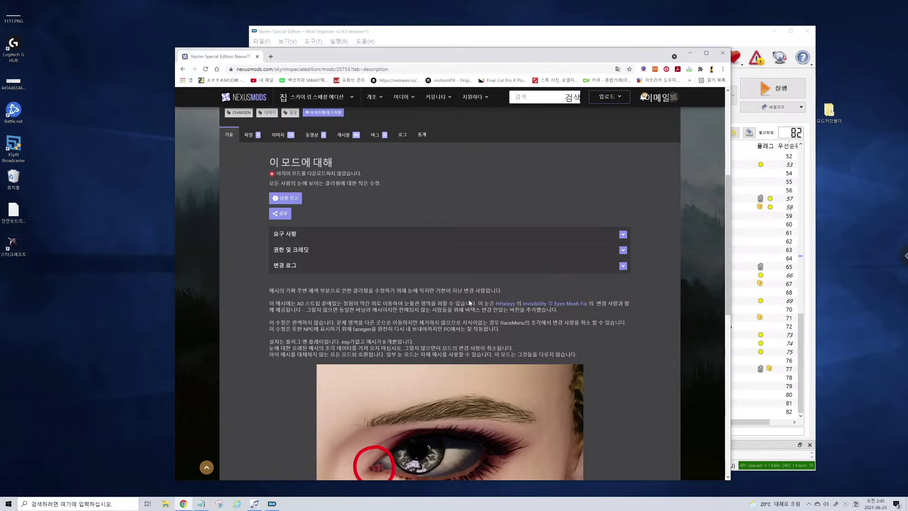
scroll(345, 315, down, 1)
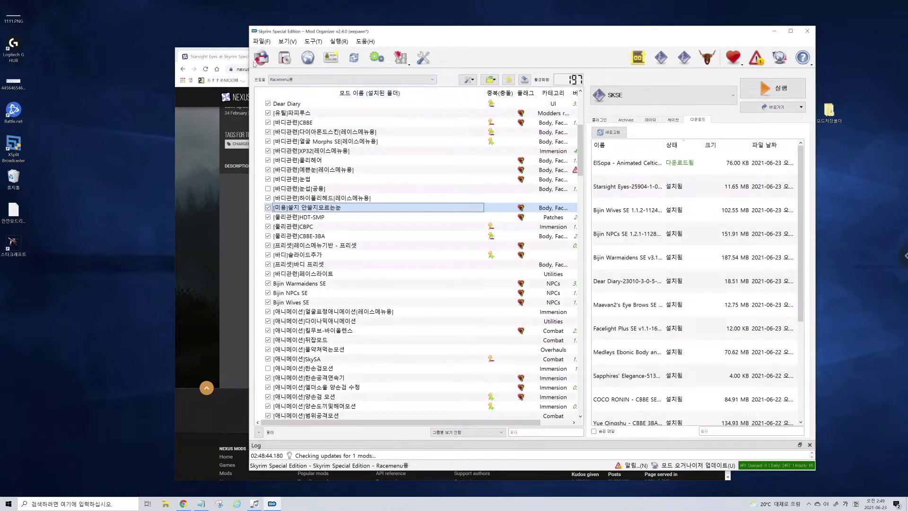
Close the Starsight Eyes browser page, run BodySlide from Mod Organizer and close it when finished.
click(246, 57)
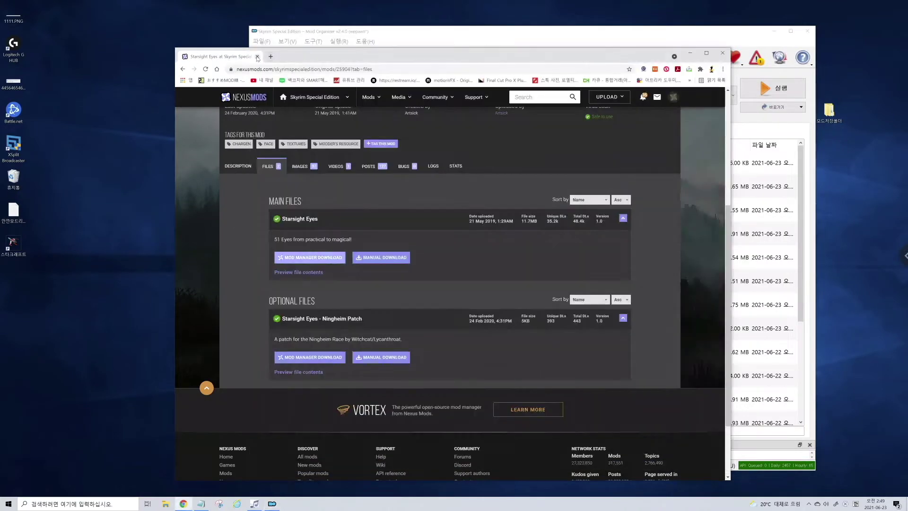
click(257, 57)
click(756, 96)
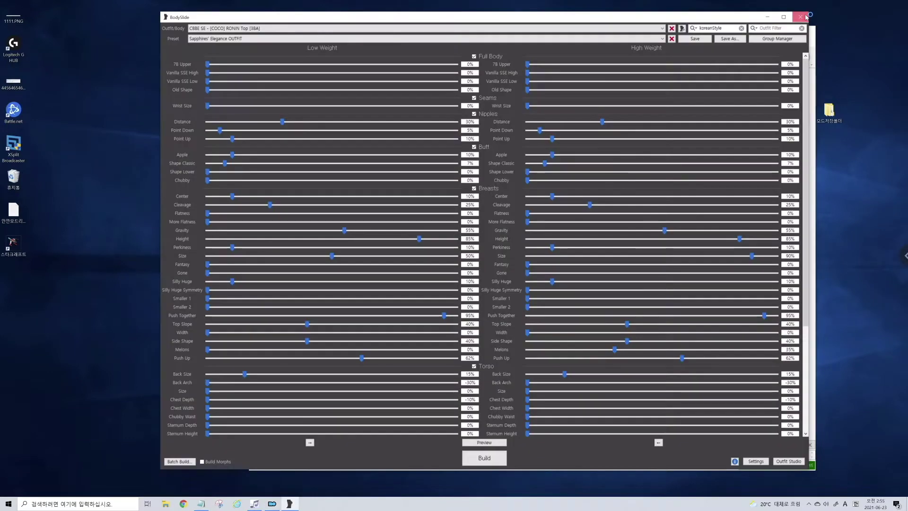
click(804, 16)
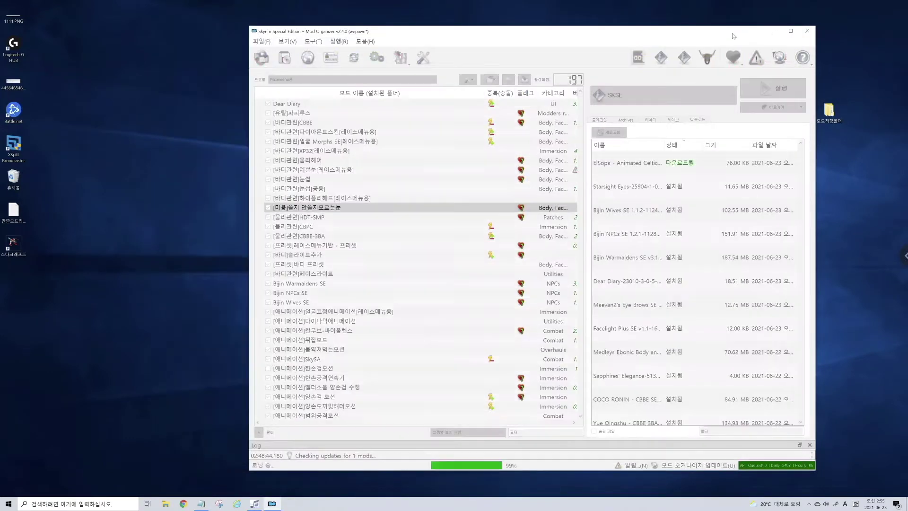
Sort the plugin load order with LOOT, apply the sorted order and close LOOT.
click(642, 57)
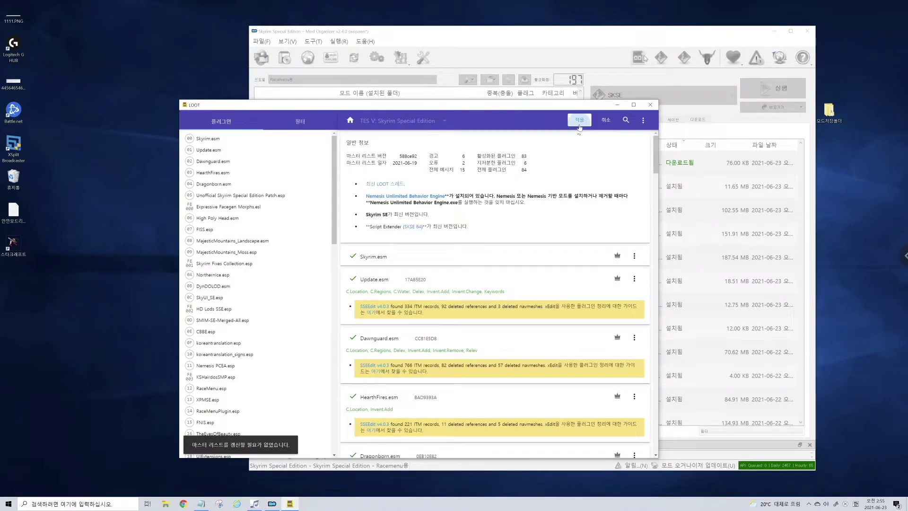
click(650, 105)
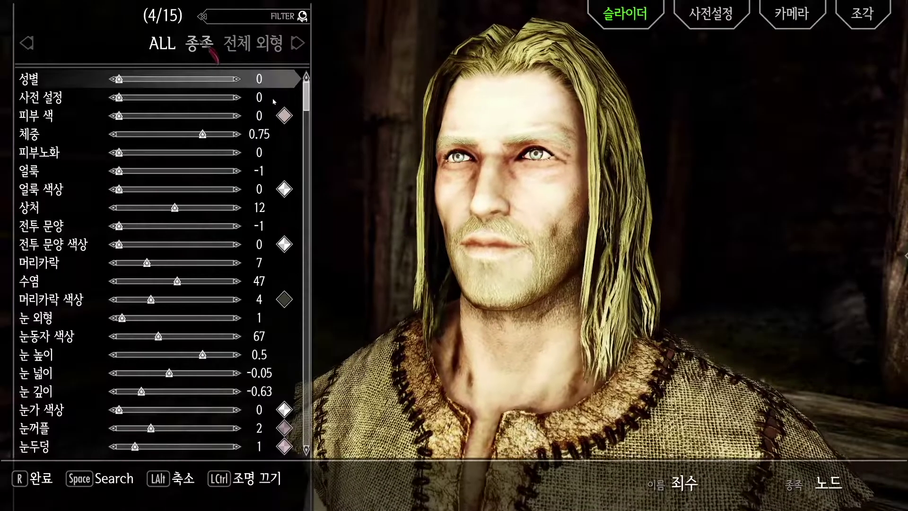
In Skyrim's character creation, set the character's gender (성별) to 1 and turn off the lighting.
click(231, 79)
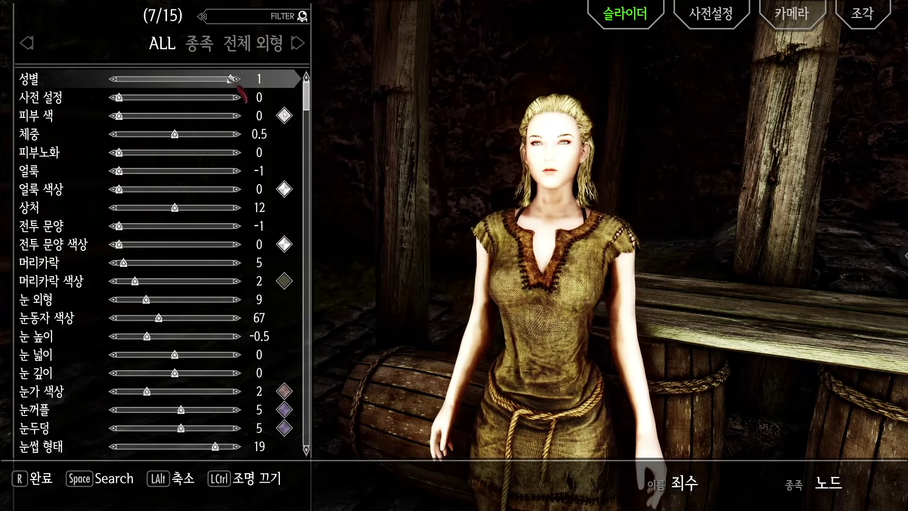
key(ctrl)
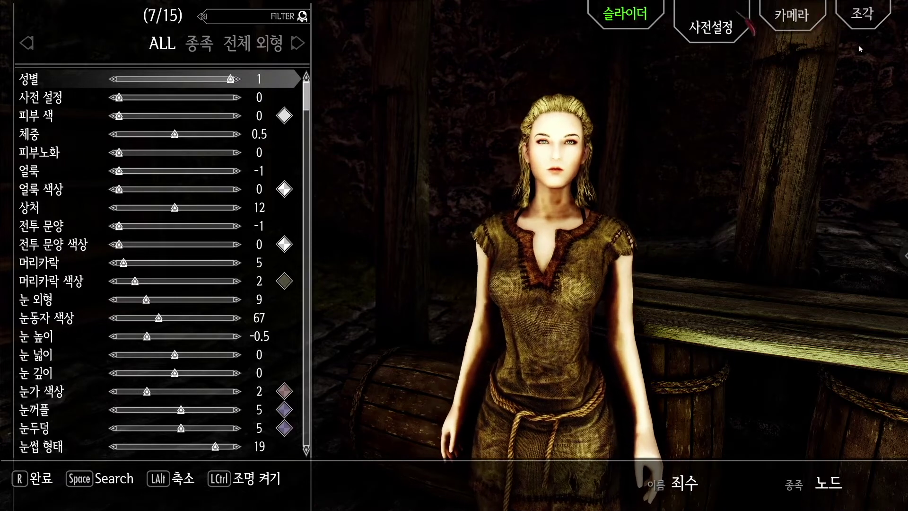
Load the character preset file Wepawn_Preset_6-7-2021_18-28-12.jslot.
click(717, 19)
key(F9)
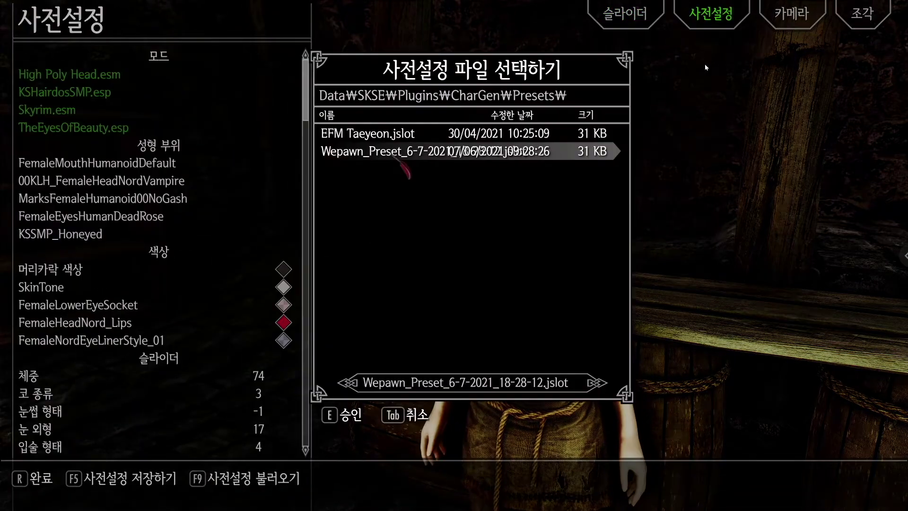
click(390, 154)
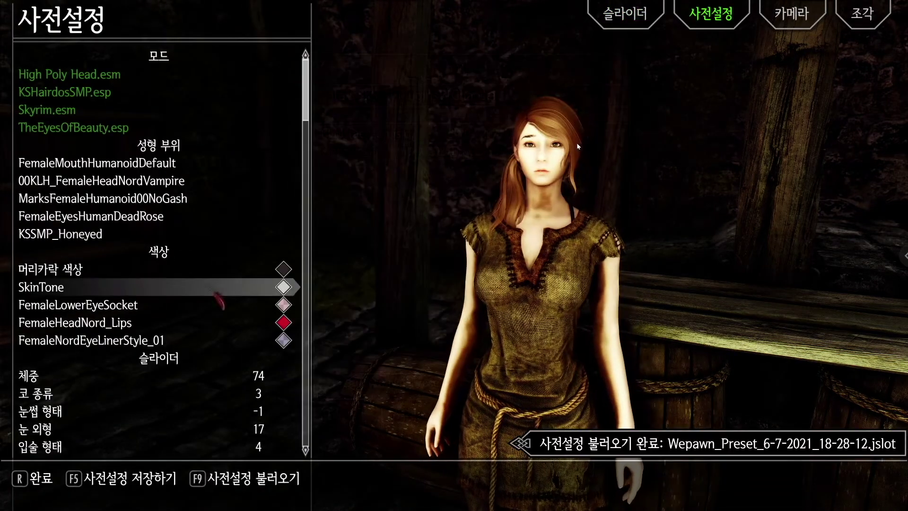
Set the character's hairstyle (머리카락) to 24 in the hair category.
click(625, 15)
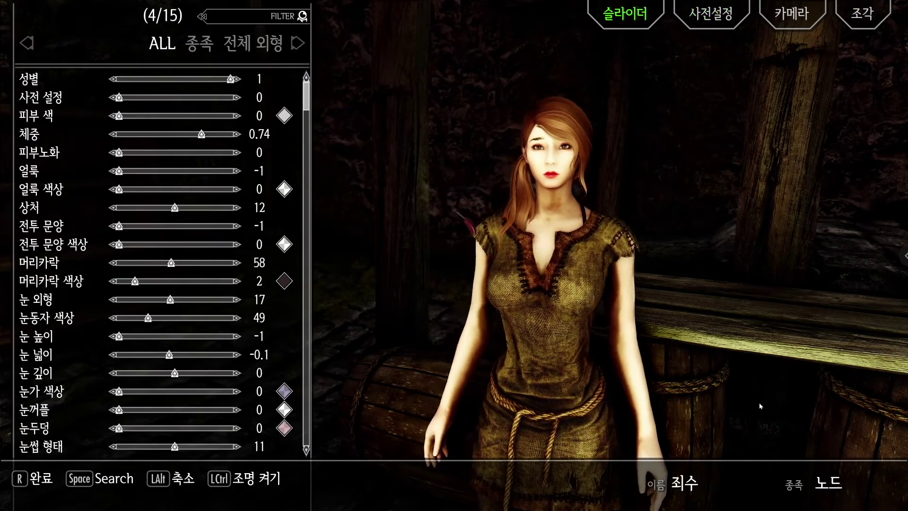
scroll(759, 402, up, 5)
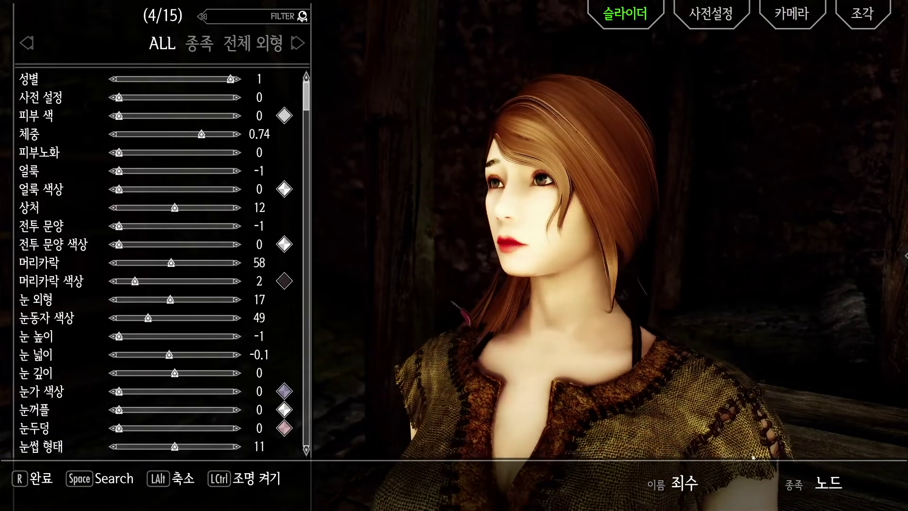
drag(753, 457, 800, 459)
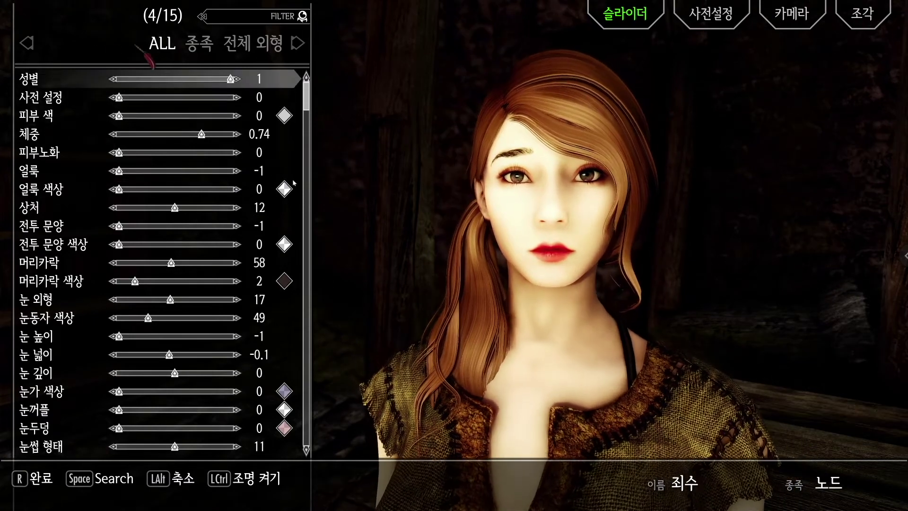
click(199, 51)
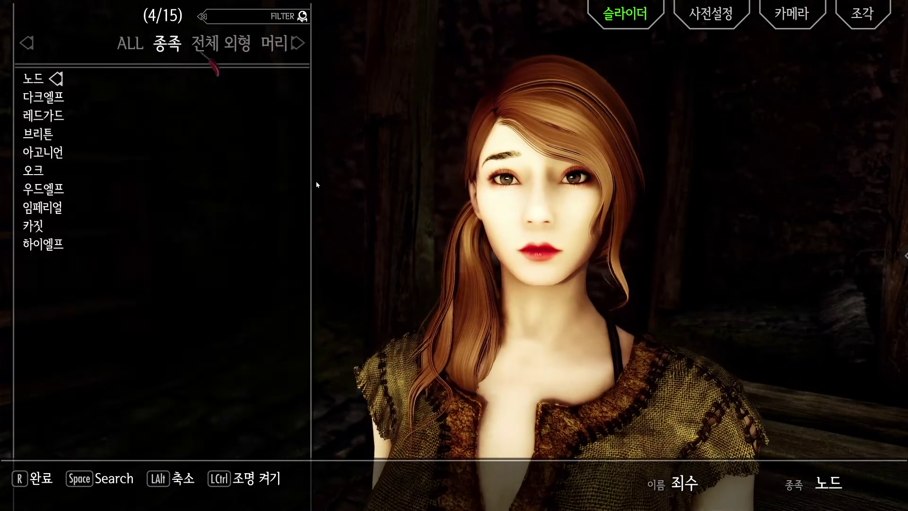
click(199, 51)
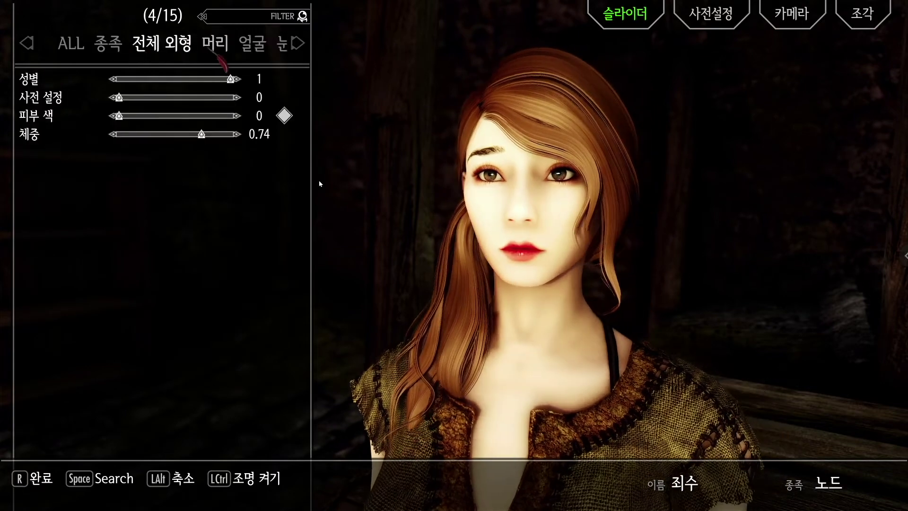
key(e)
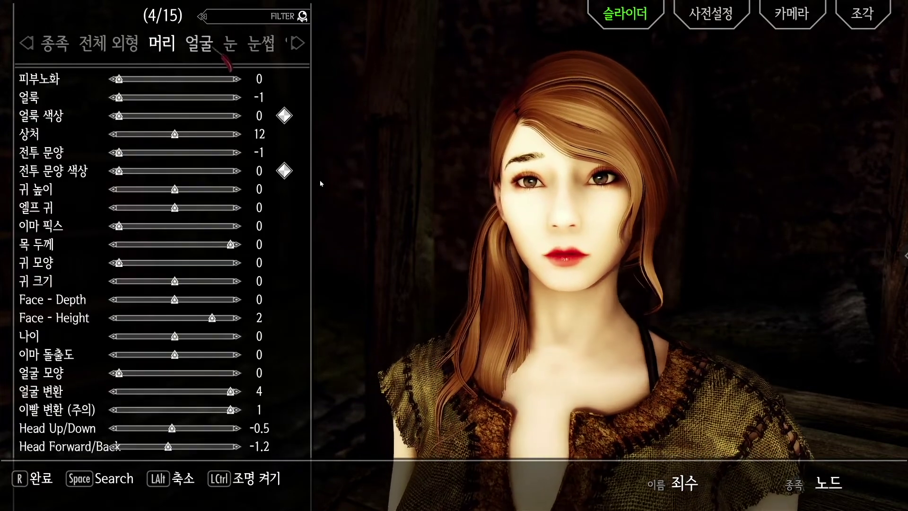
key(e)
key(e)
key(e)
key(e)
key(e)
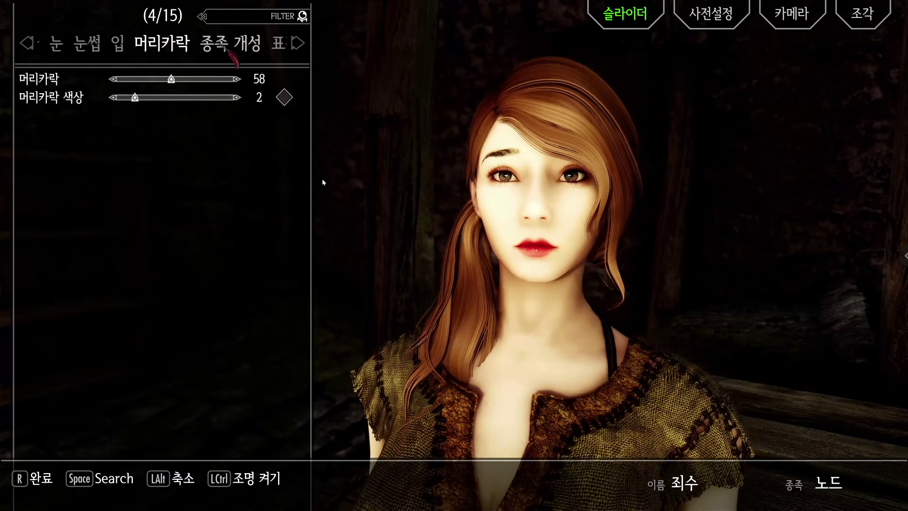
click(140, 79)
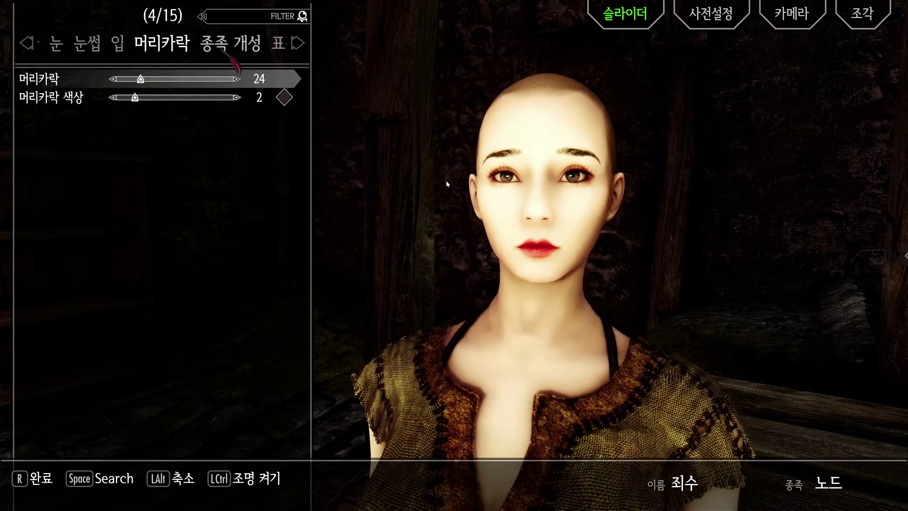
Set the eyebrows' Brow - Angle to -0.74 and Brow - Height to 0.1.
key(e)
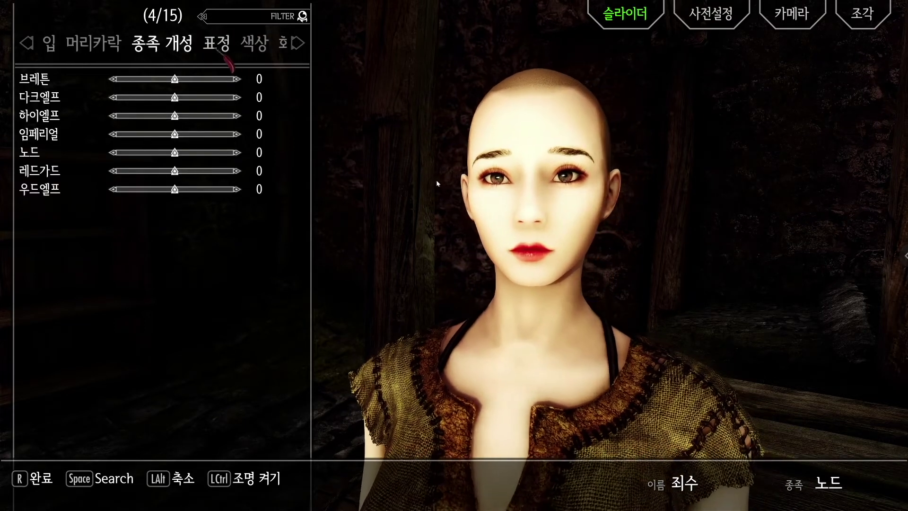
key(q)
key(q)
key(q)
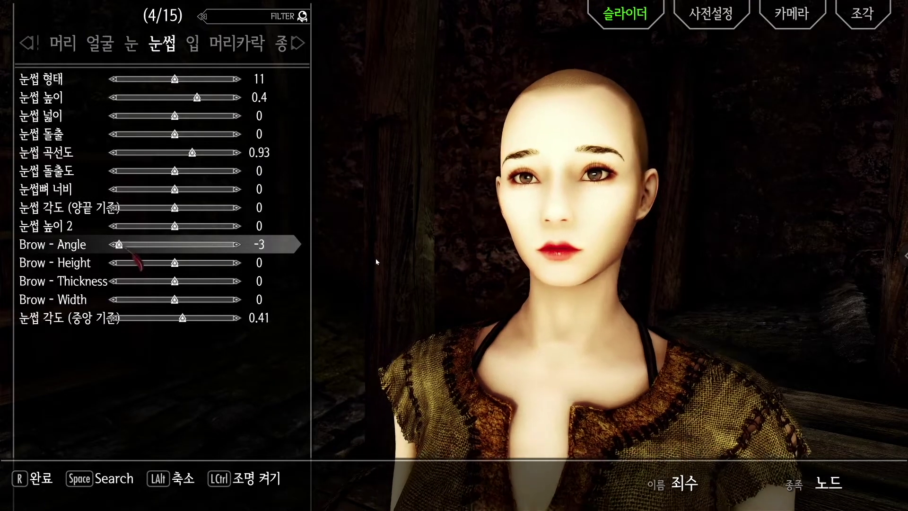
drag(134, 253, 188, 274)
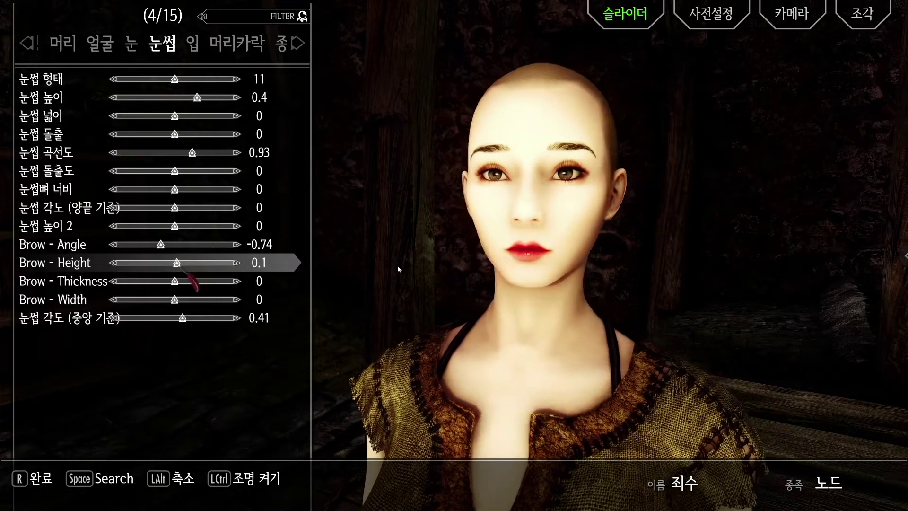